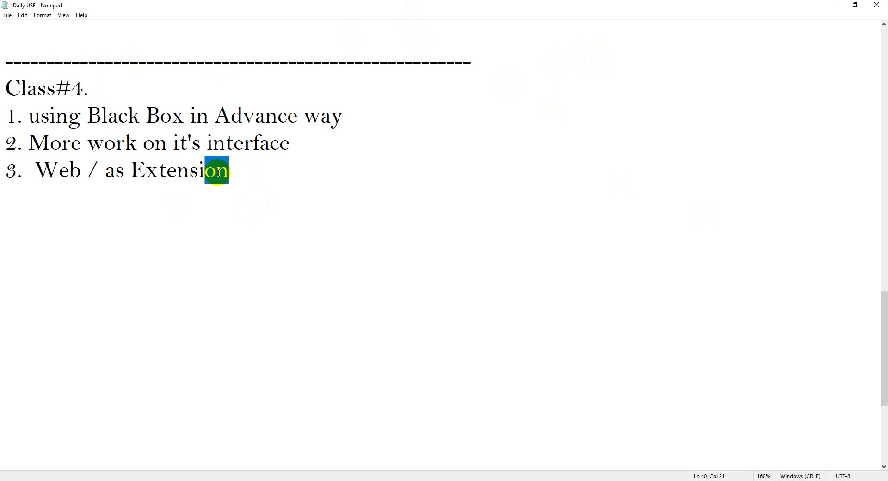
# Step: Review the Class#4 topics in the notes, highlighting the line about using Black Box in an advanced way
pyautogui.click(124, 232)
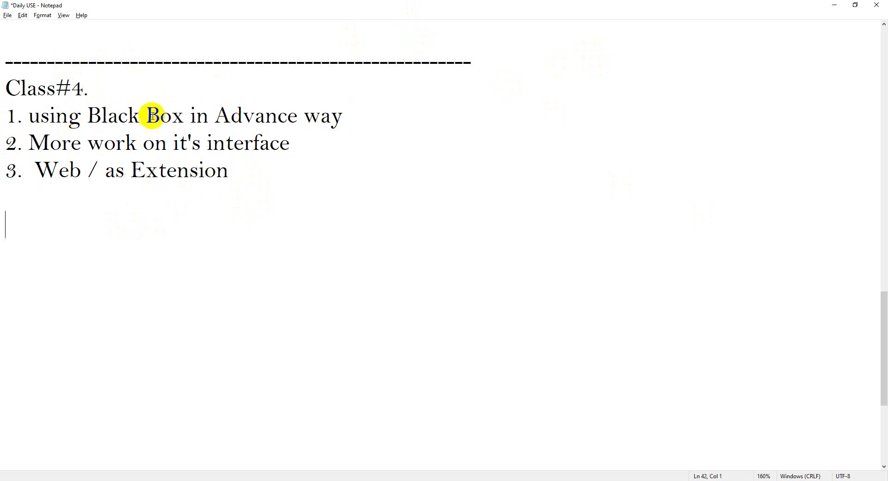
pyautogui.doubleClick(161, 116)
pyautogui.click(161, 115)
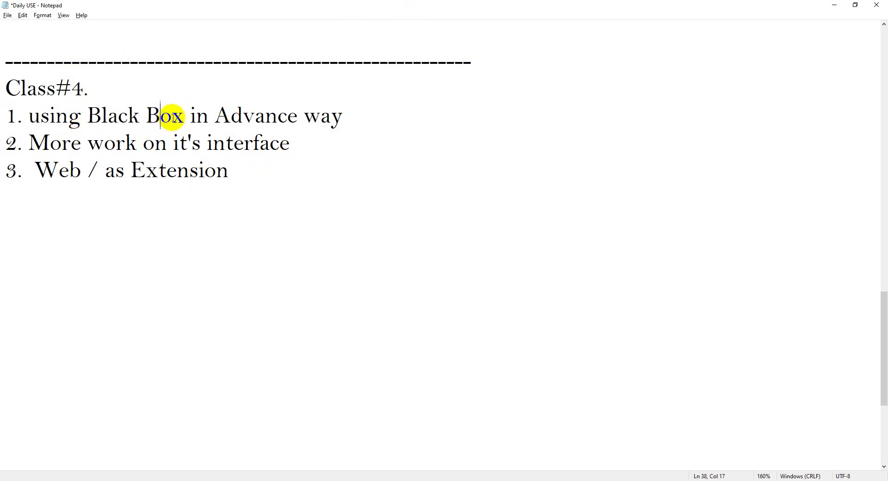
pyautogui.moveTo(185, 116); pyautogui.dragTo(98, 115)
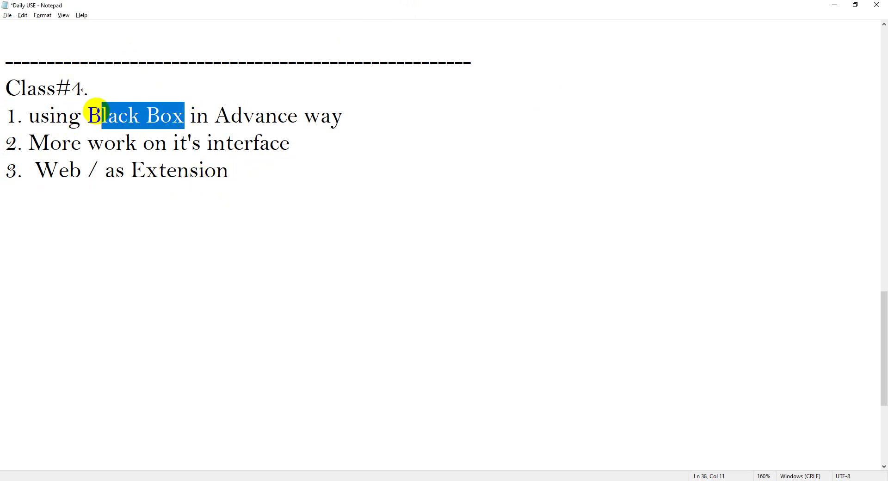
pyautogui.click(273, 114)
pyautogui.moveTo(356, 114); pyautogui.dragTo(4, 116)
pyautogui.click(101, 219)
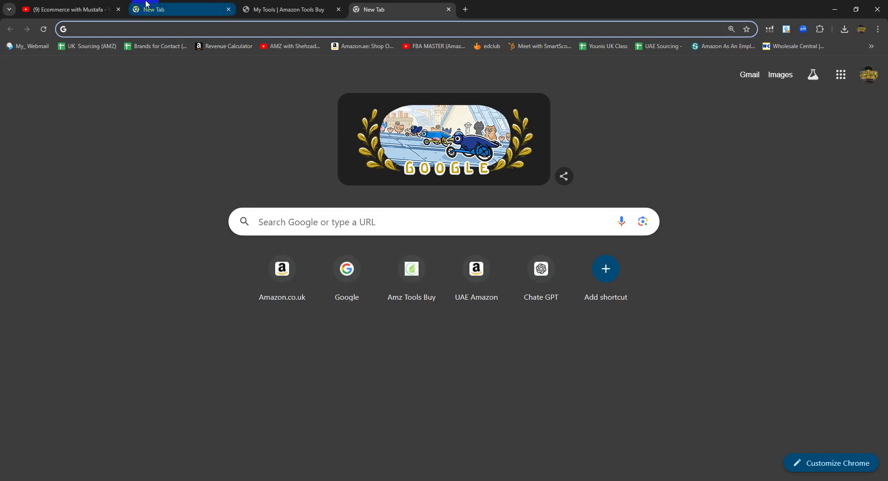
# Step: Switch to the browser and launch Helium 10 from the Amazon Tools Buy dashboard
pyautogui.click(110, 6)
pyautogui.click(192, 6)
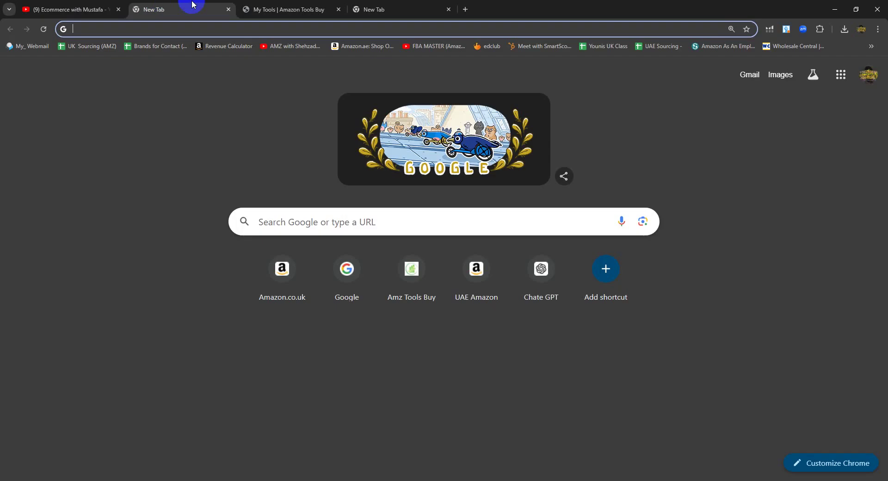
pyautogui.click(272, 3)
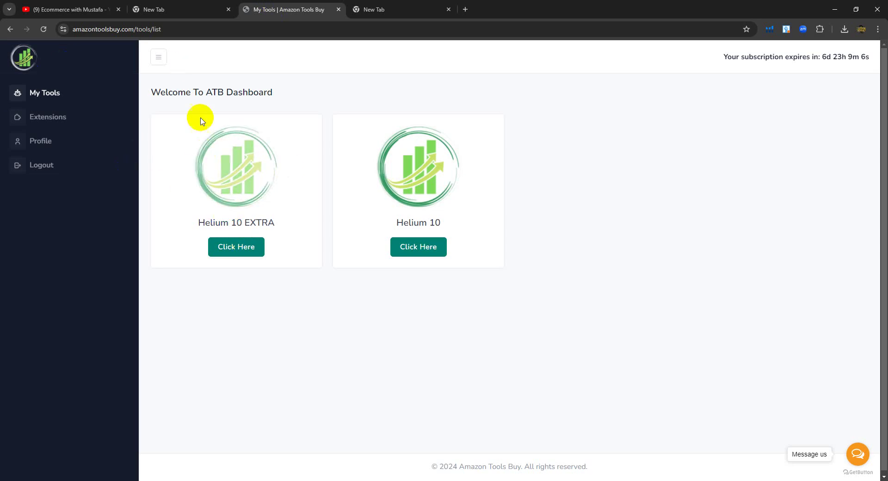
pyautogui.click(418, 249)
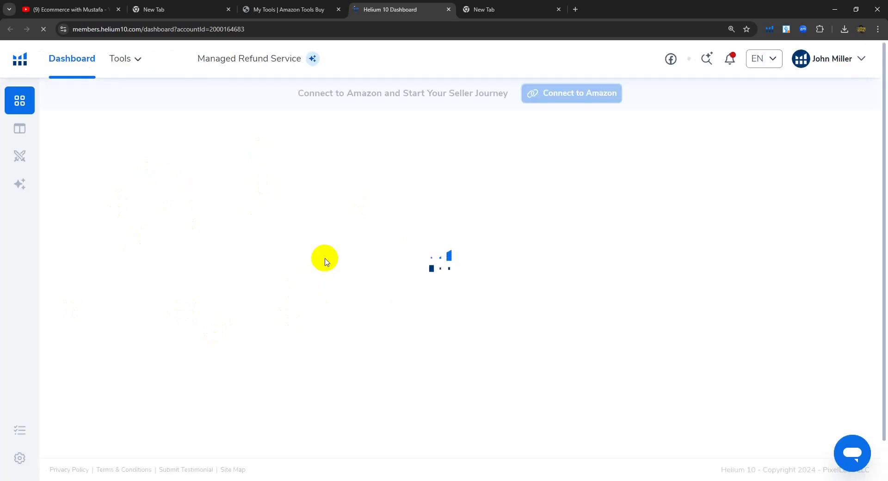
# Step: Switch to Notepad, review the "Web / as Extension" topic, and return to the Helium 10 dashboard in the browser
pyautogui.hotkey('alt', 'Tab')
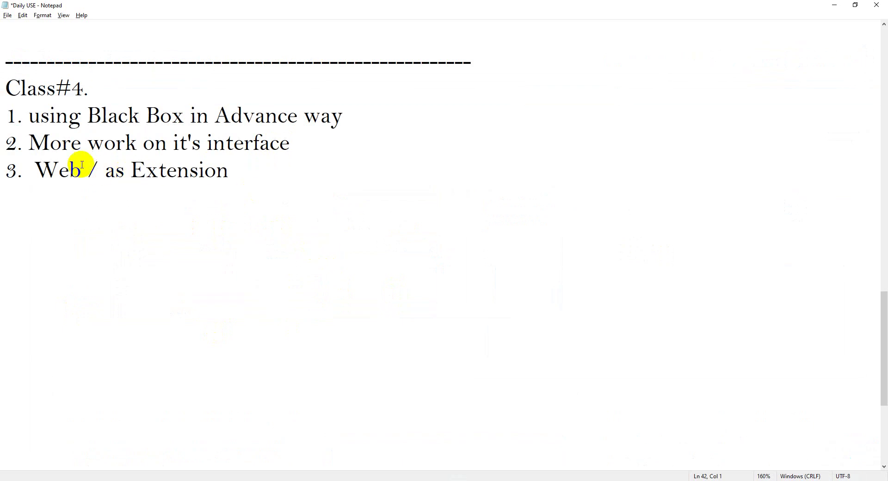
pyautogui.doubleClick(47, 172)
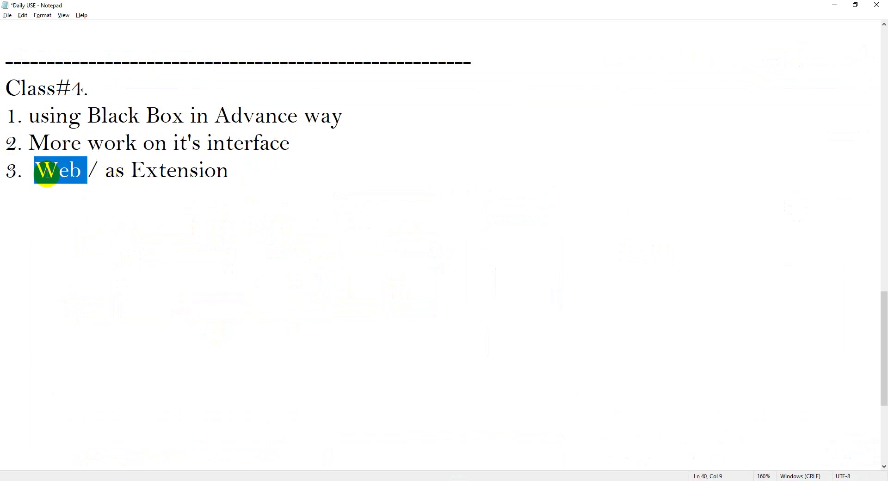
pyautogui.click(143, 172)
pyautogui.doubleClick(151, 173)
pyautogui.click(127, 230)
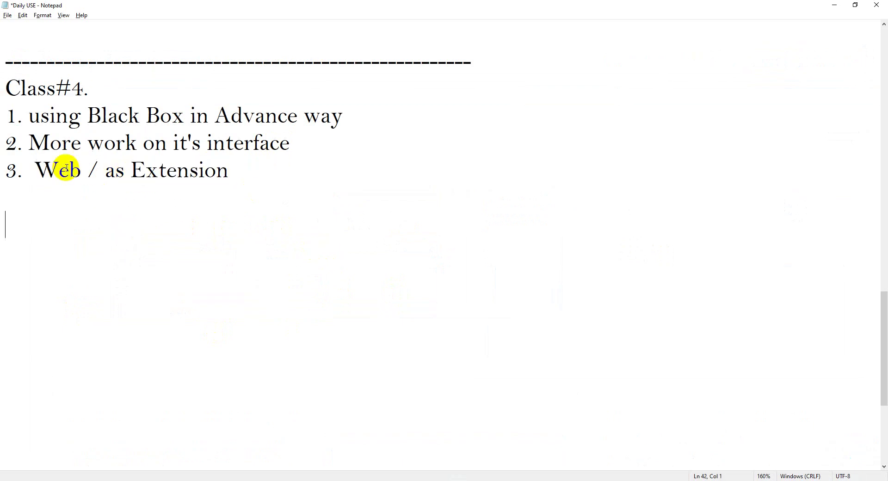
pyautogui.doubleClick(56, 170)
pyautogui.click(111, 238)
pyautogui.hotkey('alt', 'Tab')
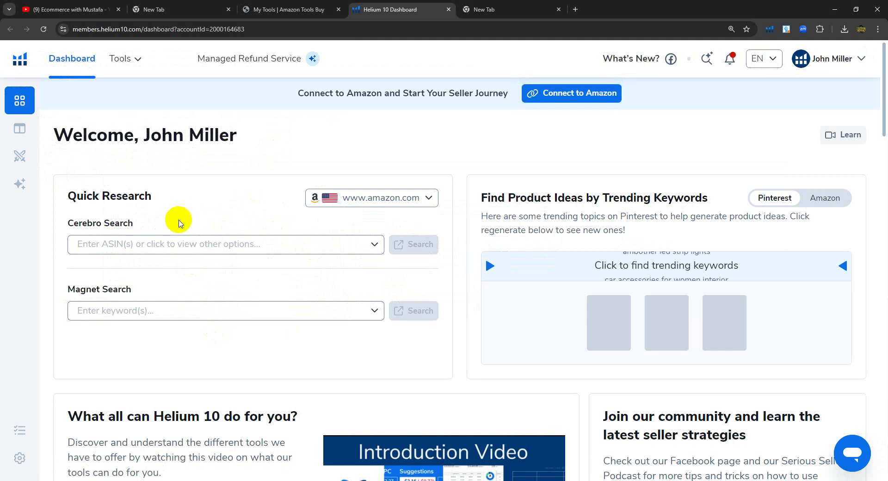
# Step: Add the Cerebro and Magnet tools to the Helium 10 favorites
pyautogui.click(126, 59)
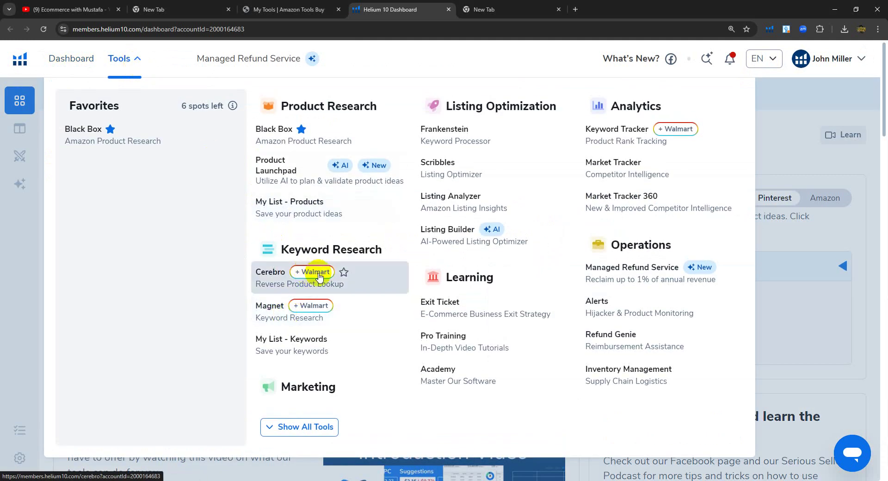
pyautogui.click(343, 273)
pyautogui.click(342, 306)
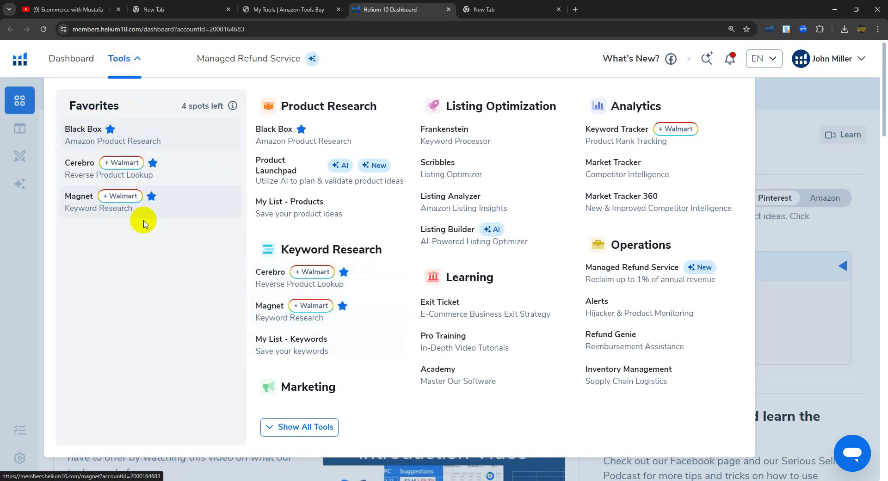
# Step: Open Black Box from the favorites and switch its product search to Advanced mode
pyautogui.click(154, 136)
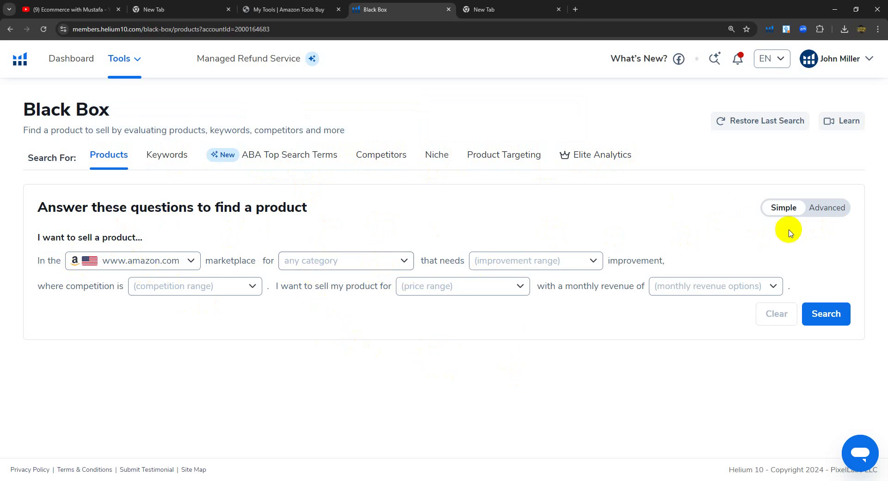
pyautogui.click(816, 208)
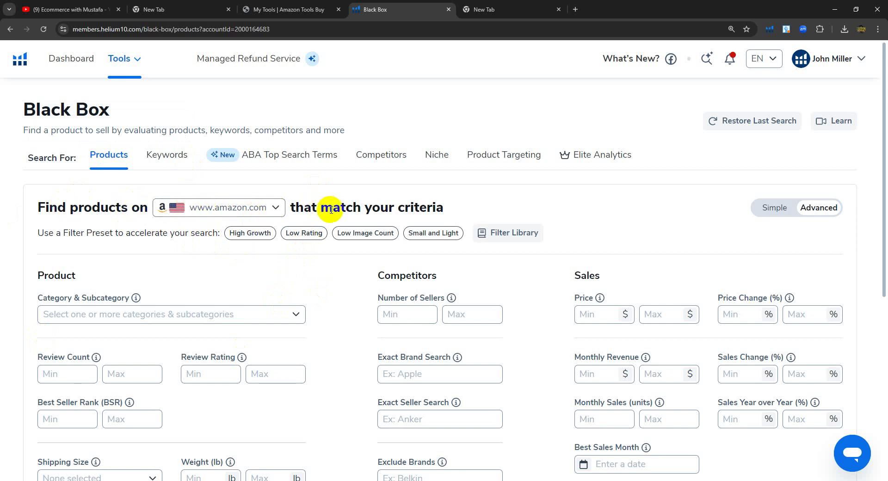
pyautogui.moveTo(418, 207); pyautogui.dragTo(443, 208)
pyautogui.scroll(-7, 453, 339)
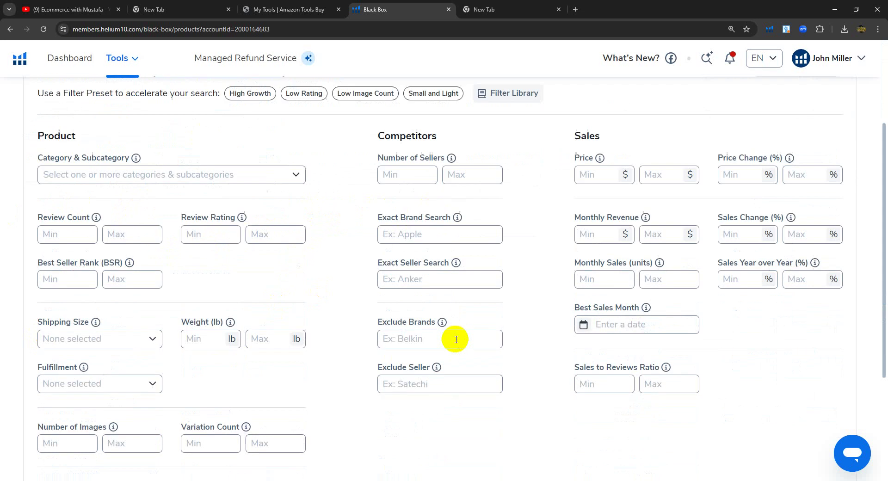
pyautogui.scroll(7, 455, 340)
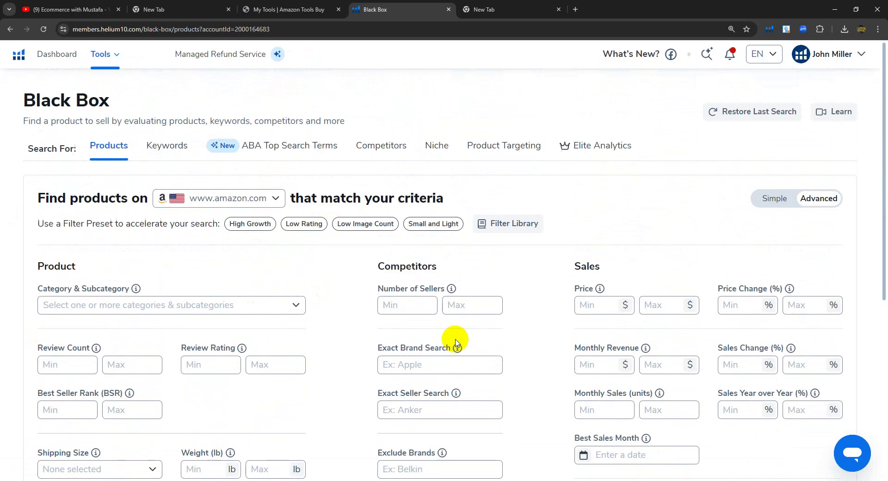
pyautogui.click(276, 216)
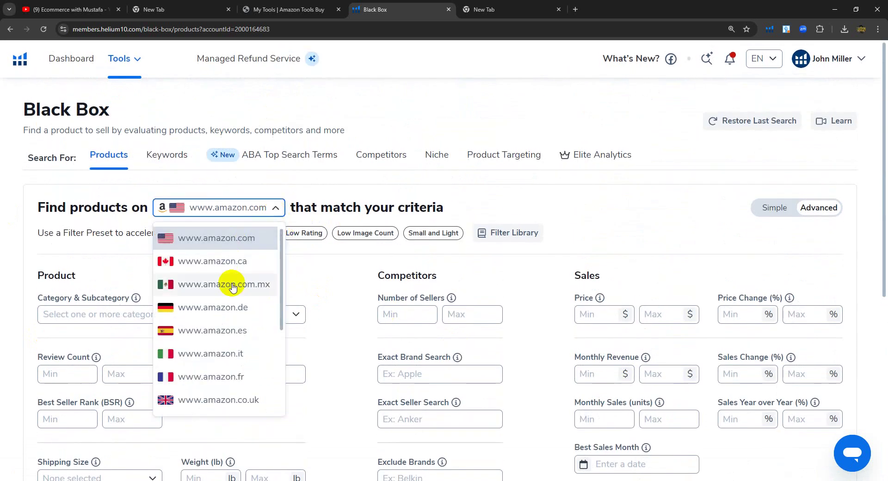
pyautogui.scroll(-2, 229, 259)
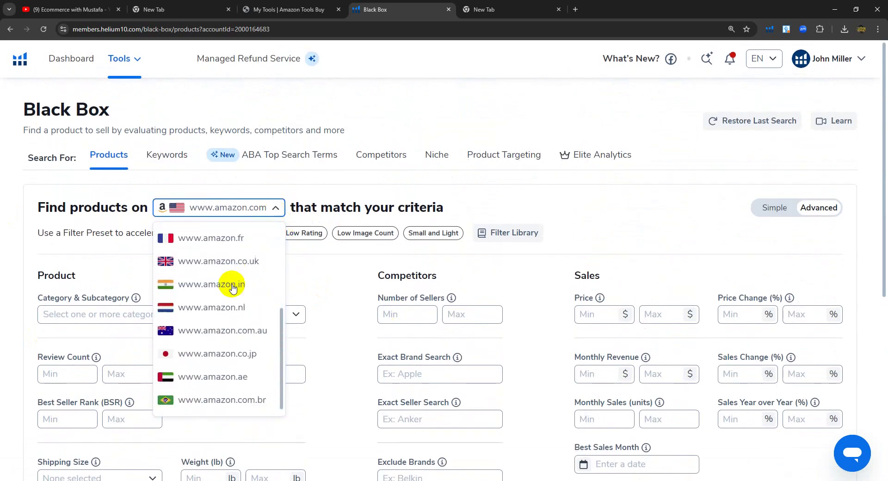
pyautogui.click(227, 261)
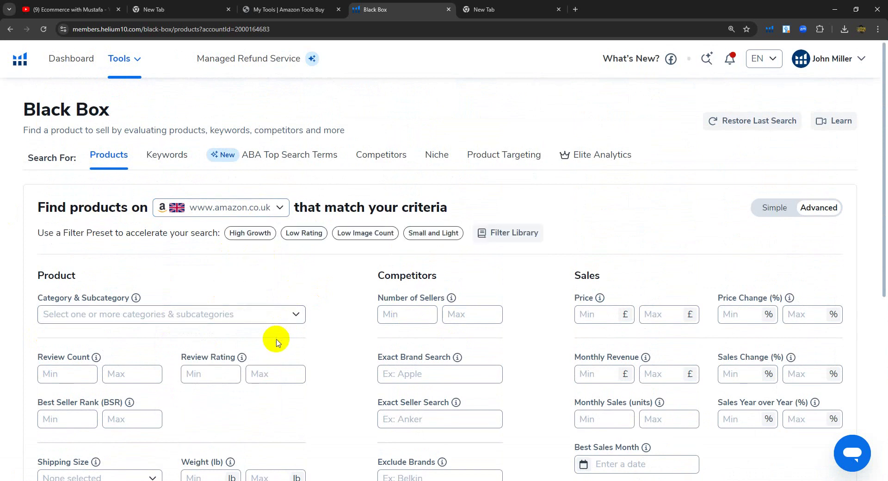
# Step: Check the company registration regions in the YouTube channel's About details, and return to Black Box
pyautogui.click(106, 9)
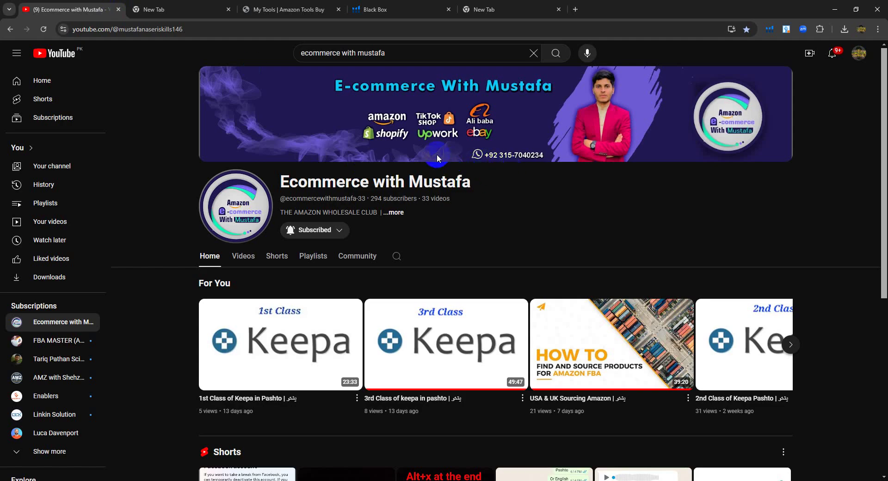
pyautogui.click(396, 216)
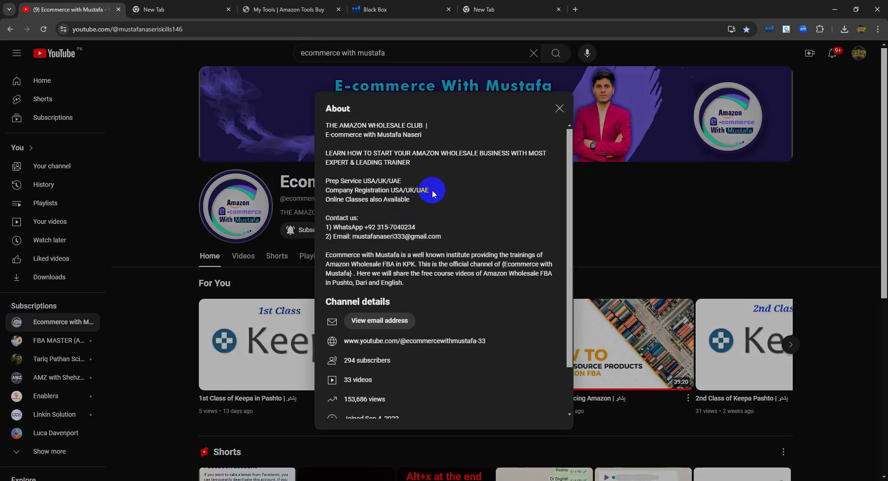
pyautogui.moveTo(433, 193); pyautogui.dragTo(398, 190)
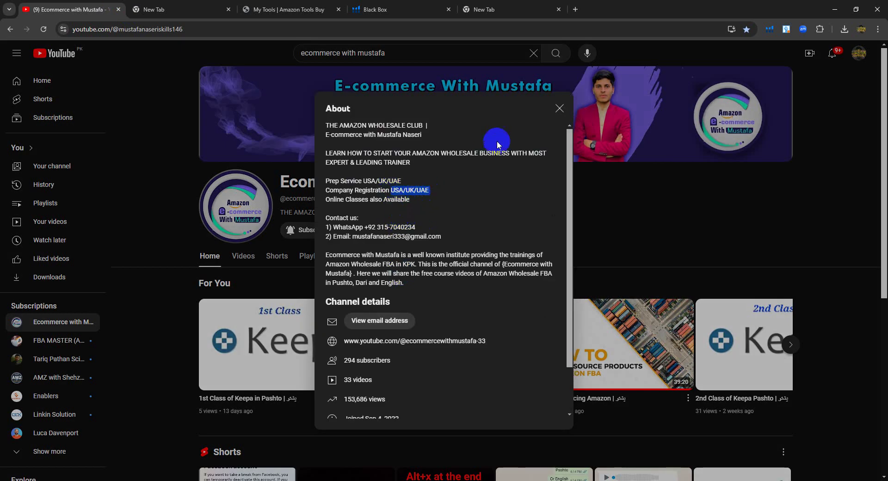
pyautogui.click(557, 110)
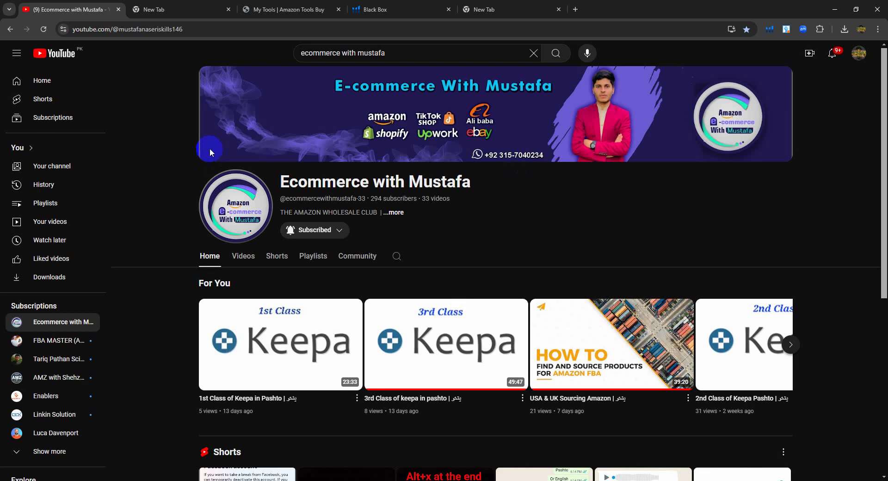
pyautogui.click(169, 4)
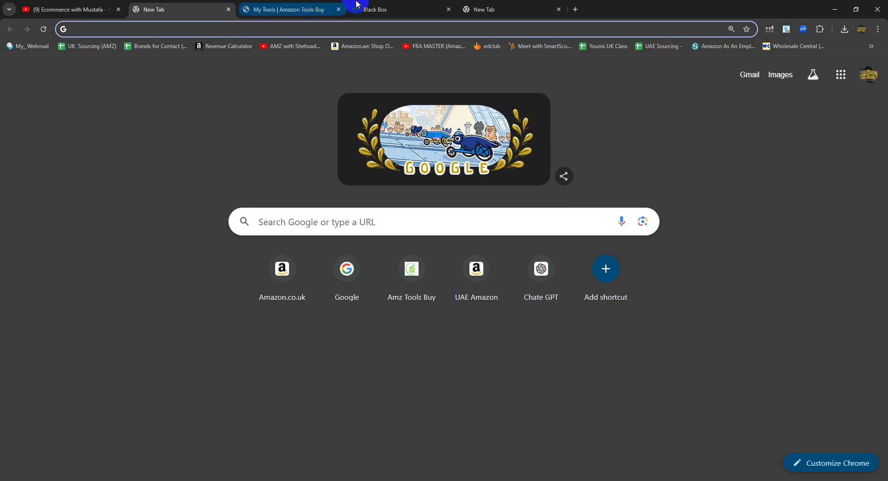
pyautogui.click(356, 7)
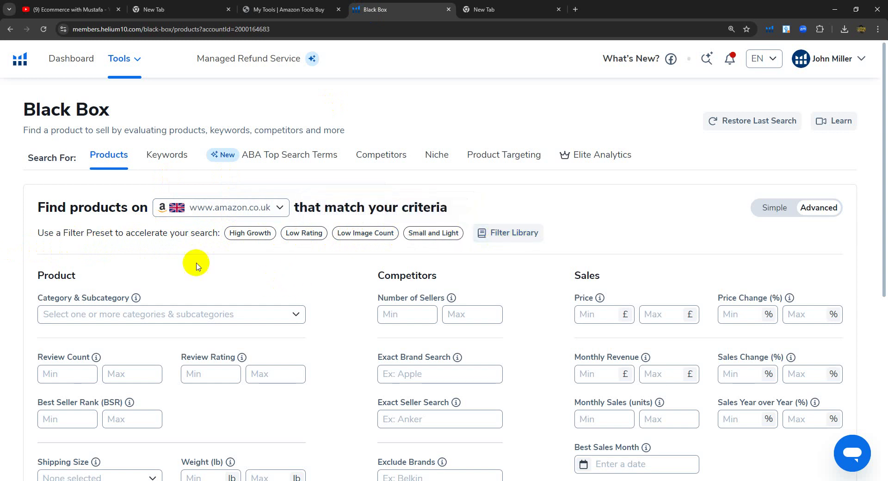
# Step: Examine the product categories offered in the Category & Subcategory filter of the Black Box search
pyautogui.scroll(-3, 224, 321)
pyautogui.scroll(3, 333, 222)
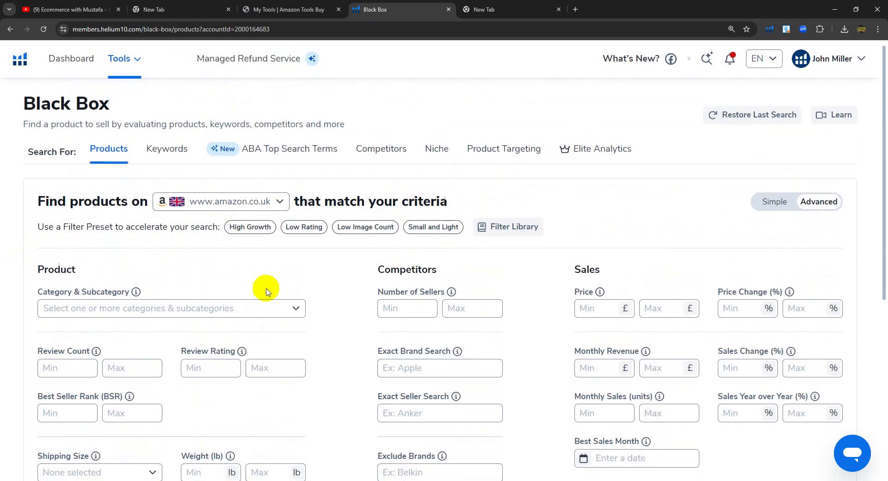
pyautogui.scroll(-3, 236, 257)
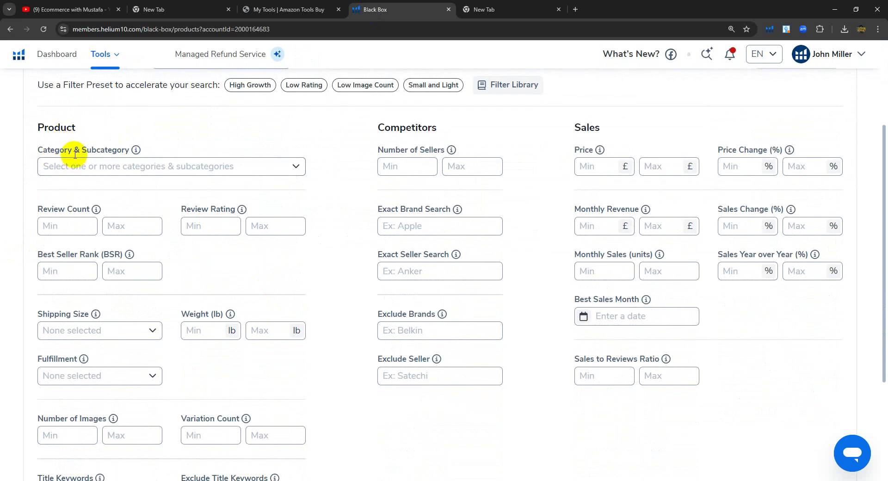
pyautogui.click(132, 171)
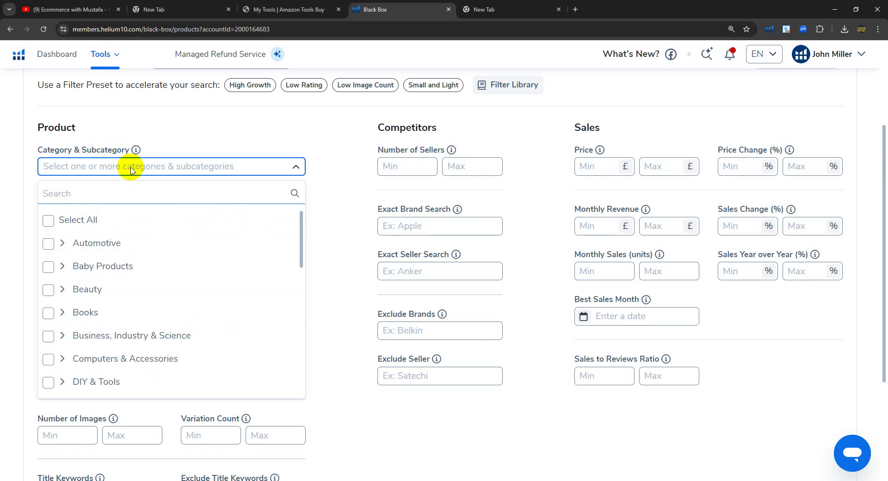
pyautogui.scroll(-1, 154, 278)
pyautogui.scroll(1, 155, 274)
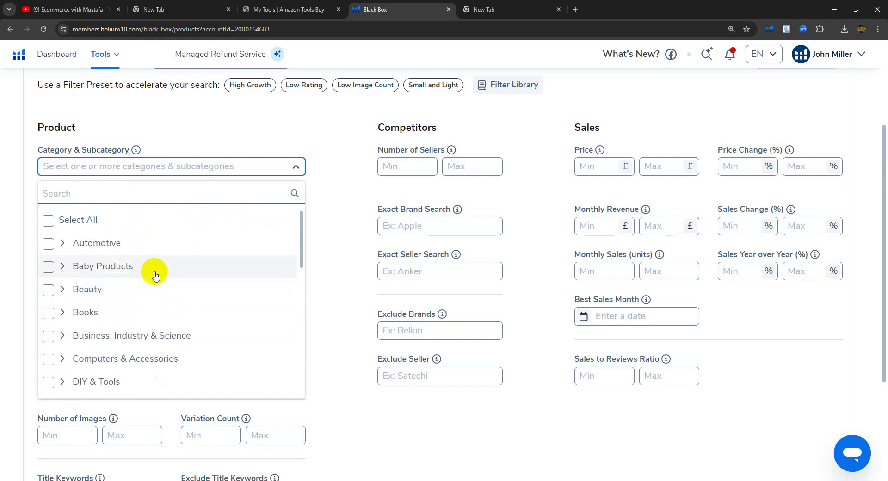
pyautogui.scroll(-1, 155, 326)
pyautogui.scroll(-1, 155, 325)
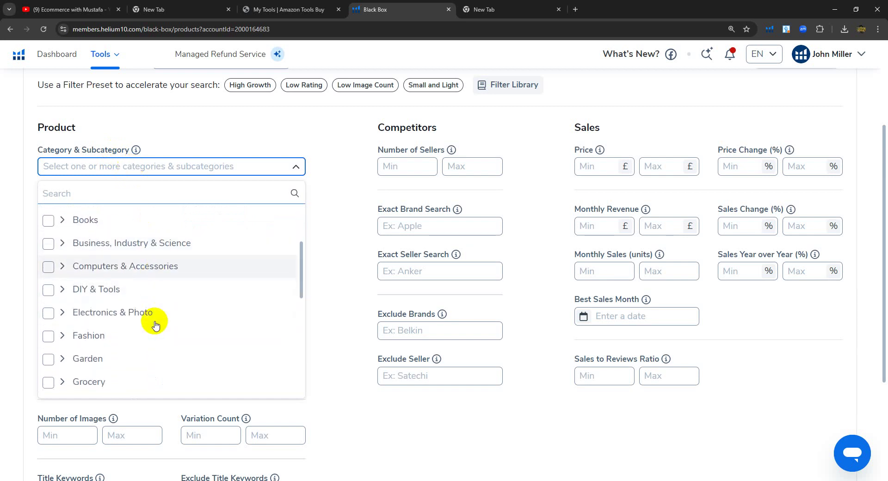
pyautogui.scroll(-3, 168, 301)
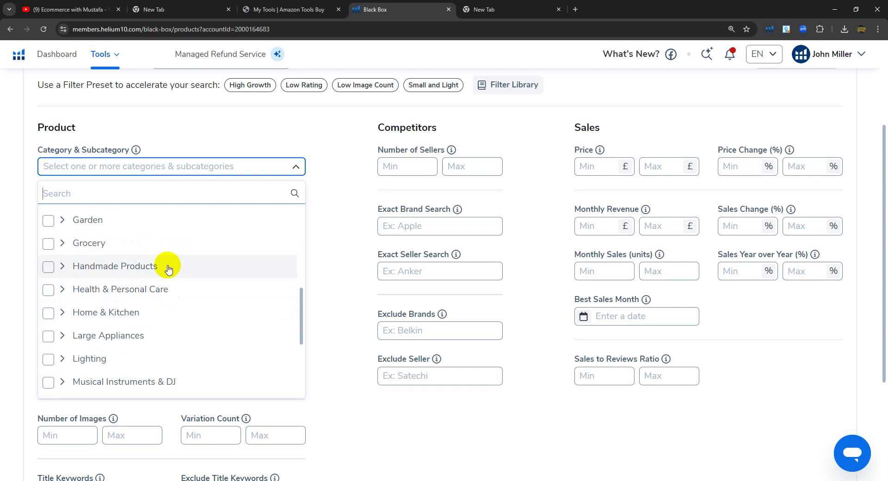
pyautogui.scroll(-3, 157, 310)
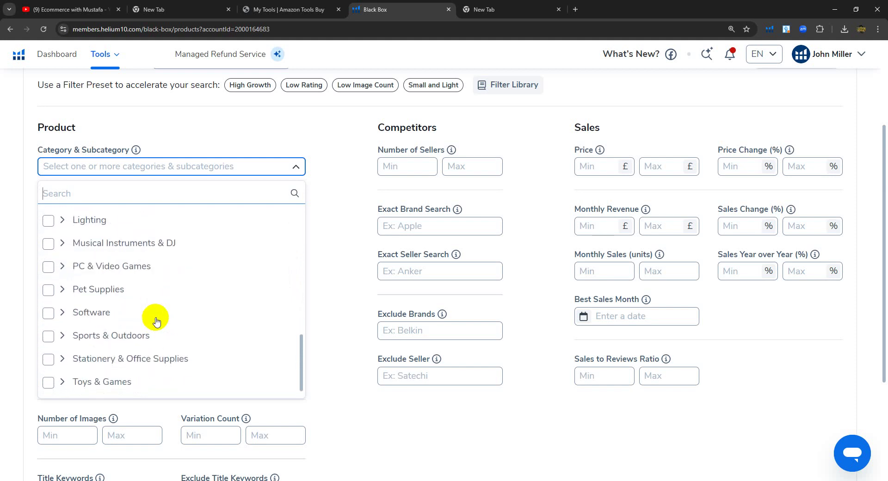
pyautogui.scroll(8, 156, 318)
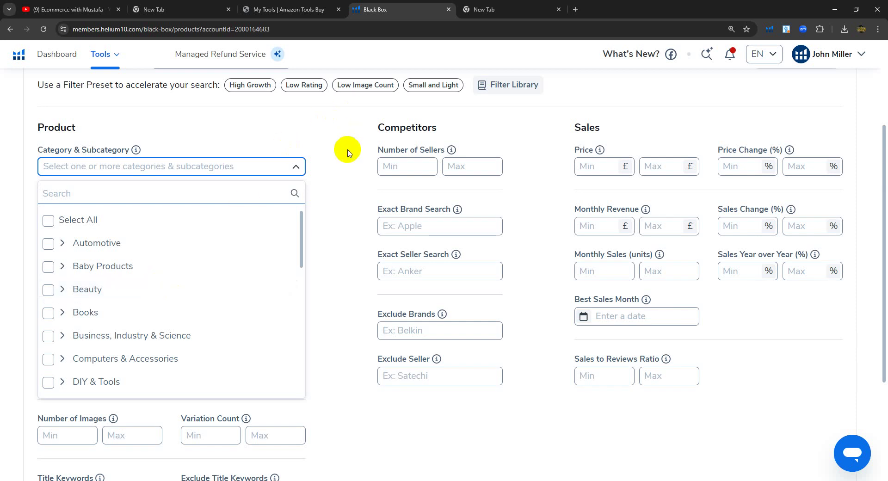
# Step: Open Amazon.co.uk in the spare browser tab and go to its Beauty department
pyautogui.click(504, 8)
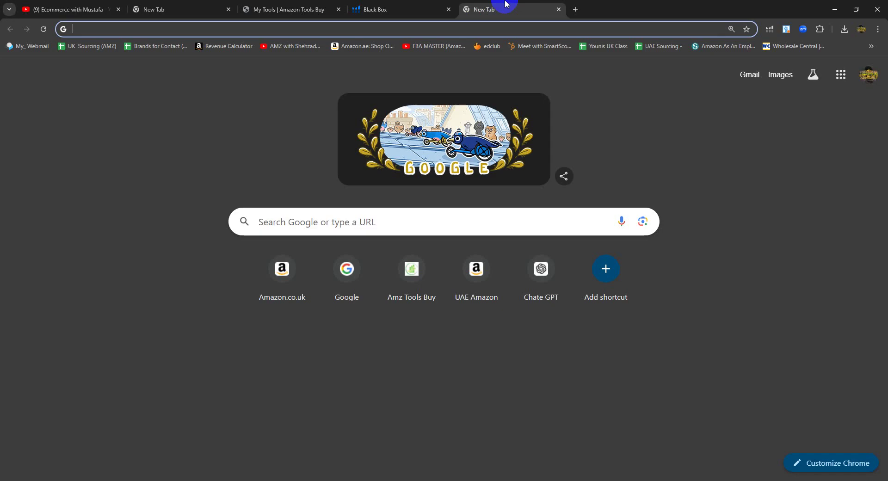
pyautogui.click(261, 307)
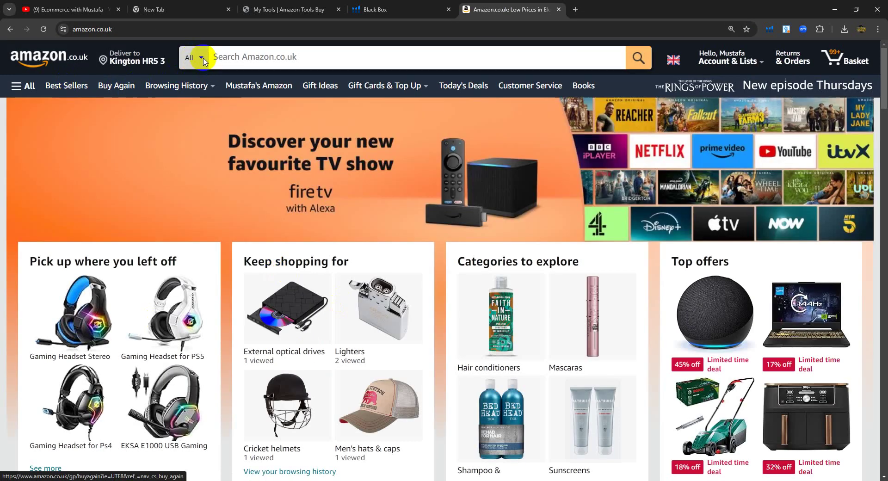
pyautogui.click(194, 57)
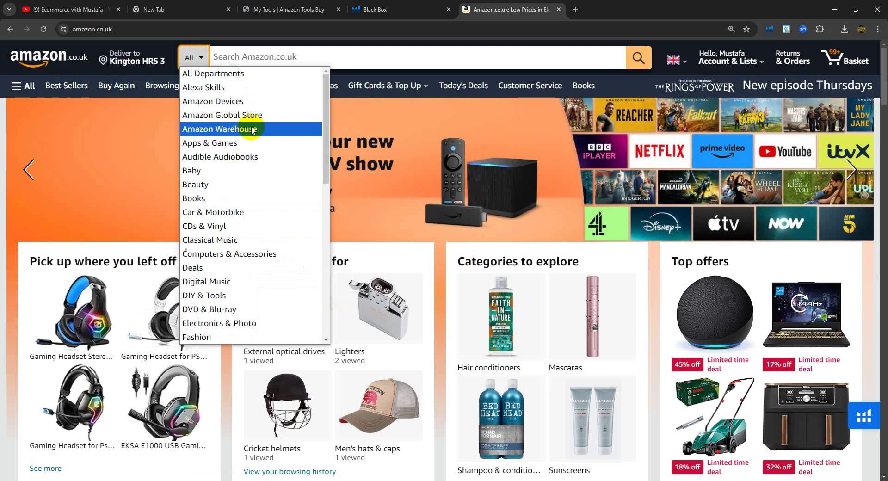
pyautogui.click(246, 185)
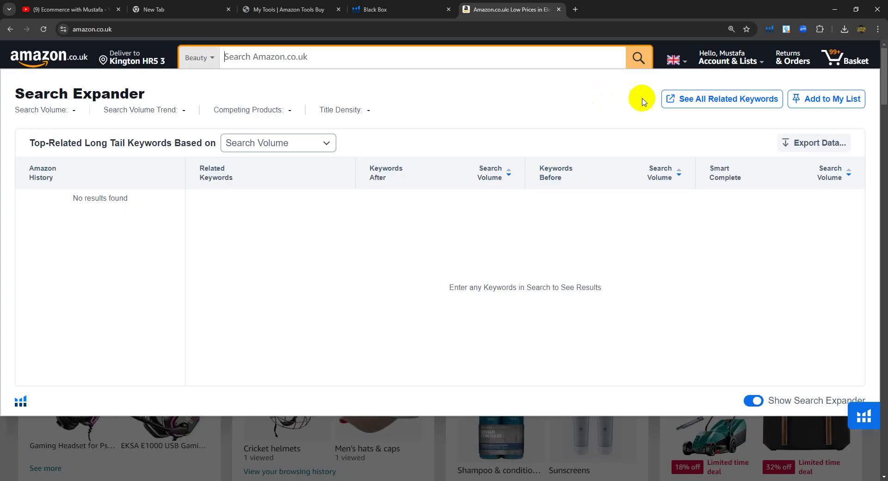
pyautogui.click(638, 57)
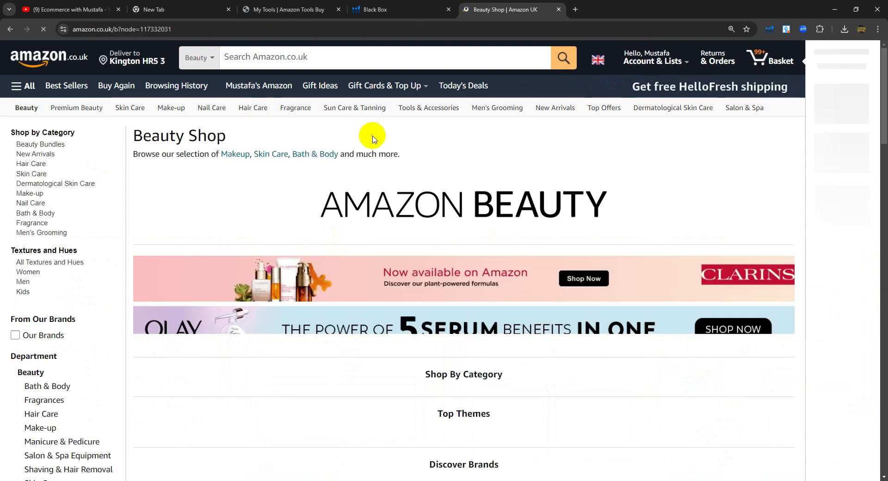
# Step: Look through the Beauty Shop page, from its category and department lists down to the Featured categories section
pyautogui.scroll(-3, 339, 201)
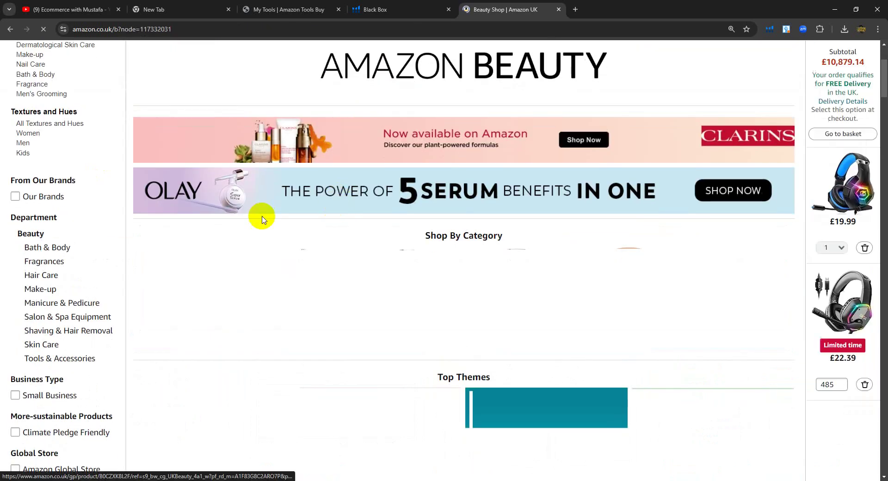
pyautogui.scroll(-2, 258, 218)
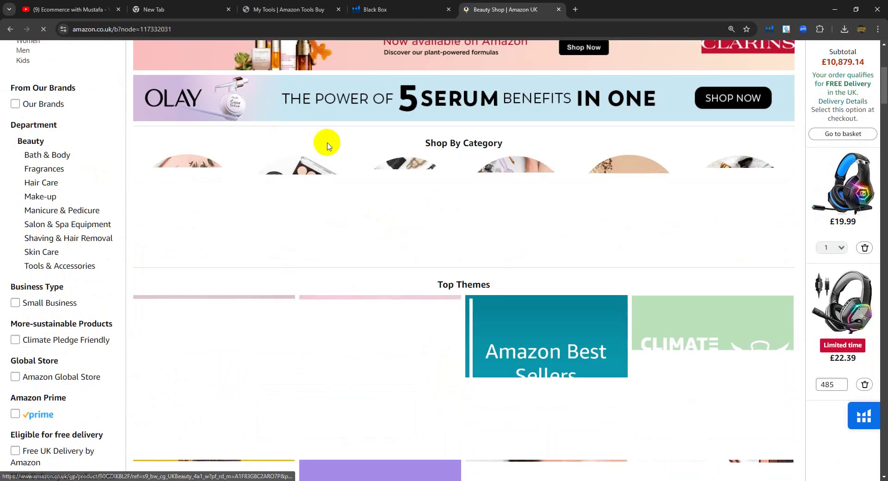
pyautogui.scroll(5, 108, 146)
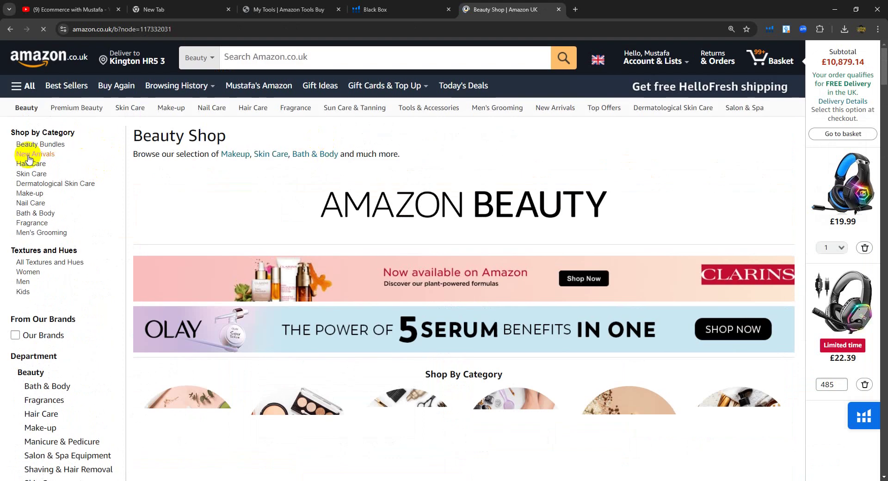
pyautogui.scroll(-3, 333, 227)
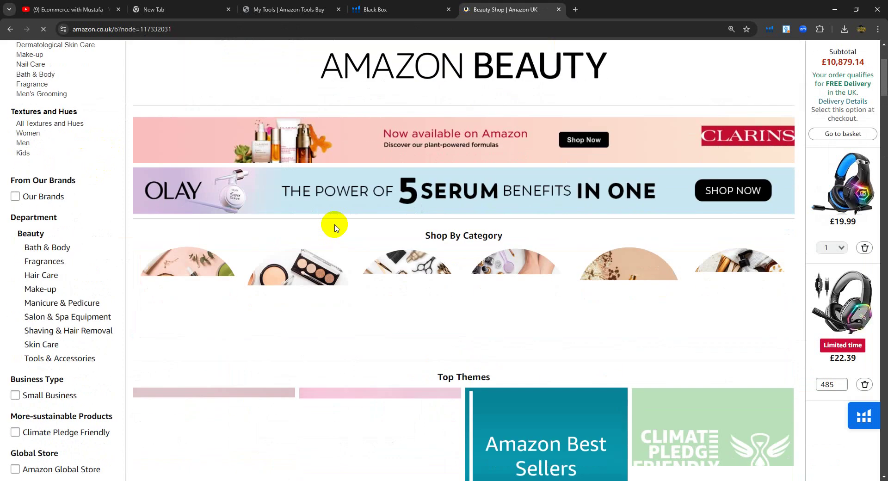
pyautogui.scroll(-3, 435, 283)
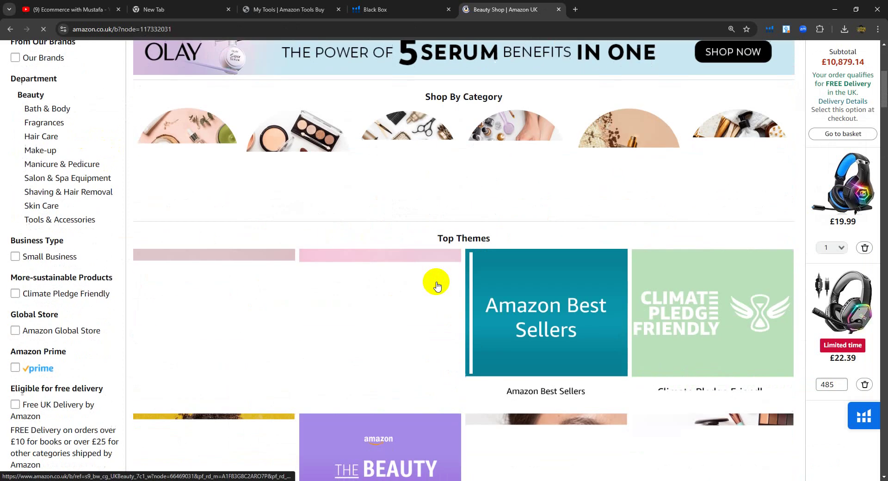
pyautogui.scroll(-9, 436, 286)
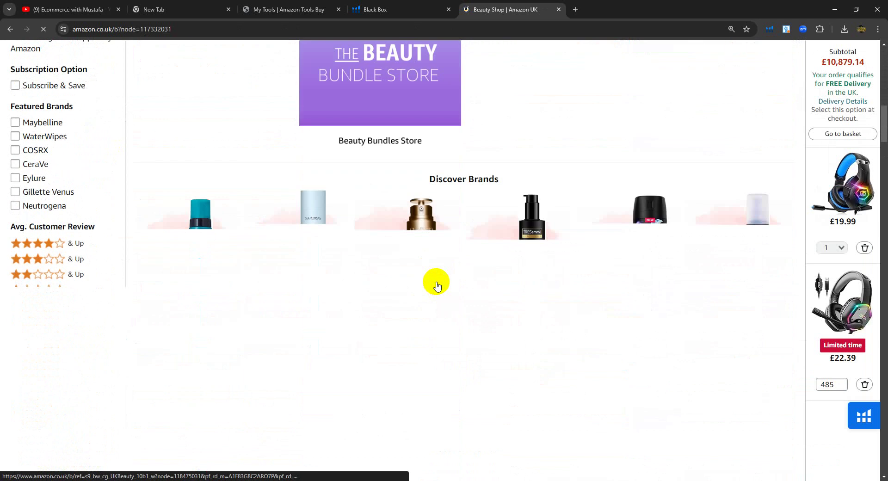
pyautogui.scroll(2, 370, 264)
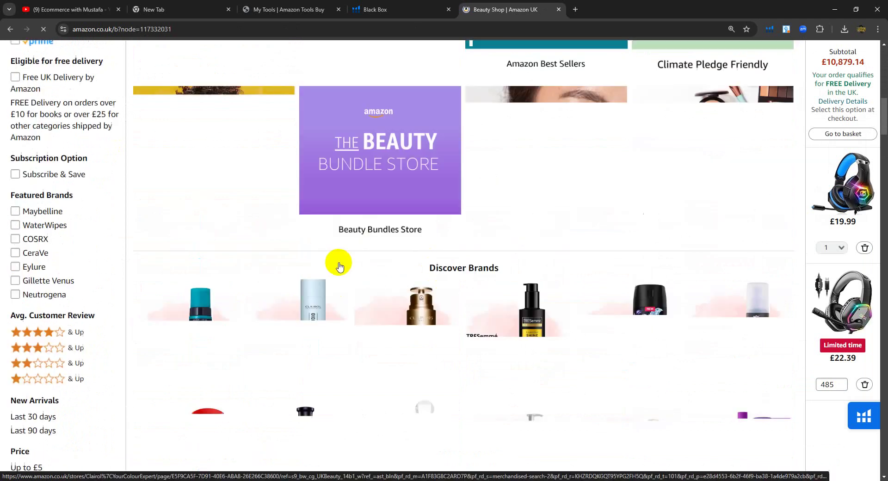
pyautogui.scroll(12, 339, 266)
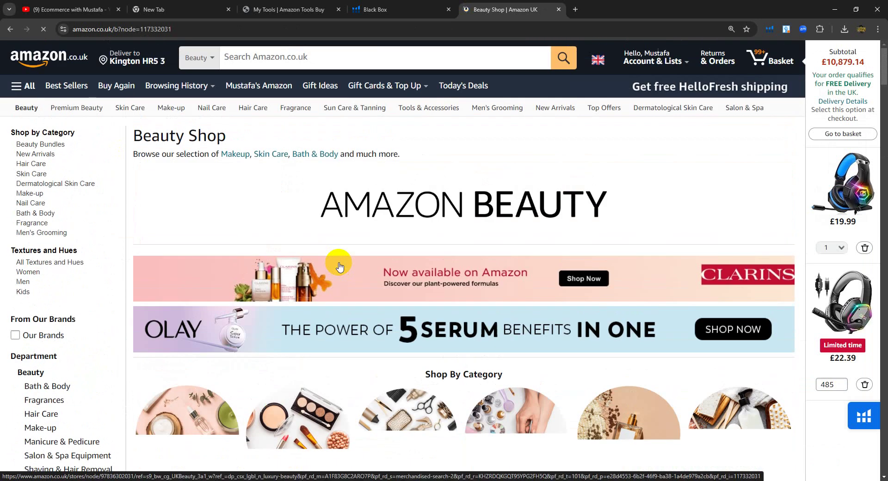
pyautogui.scroll(-6, 340, 265)
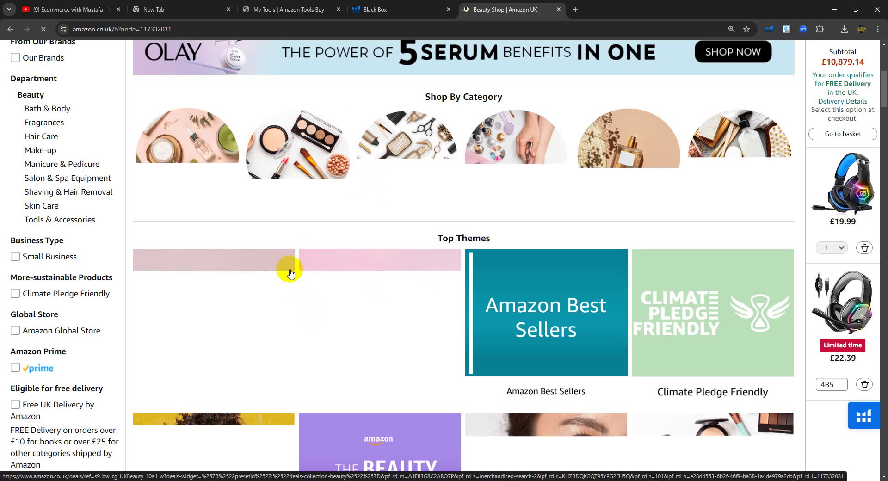
pyautogui.scroll(-1, 290, 270)
pyautogui.scroll(-15, 289, 272)
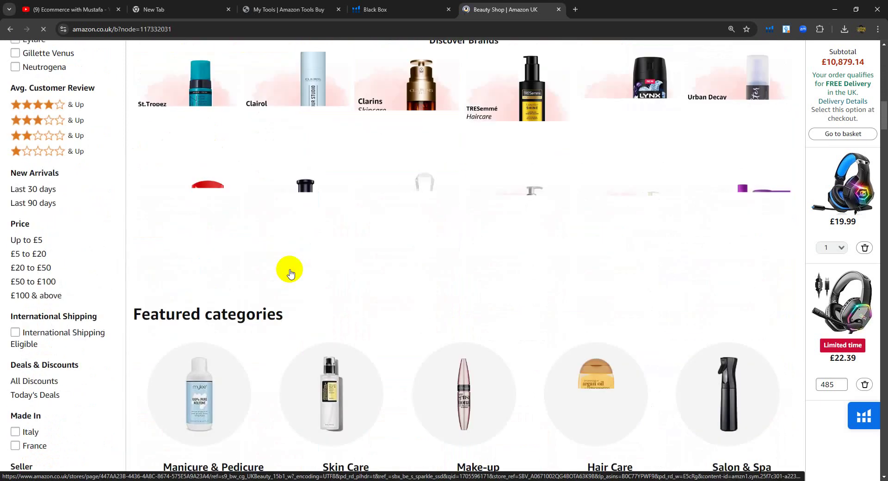
pyautogui.scroll(-2, 290, 269)
pyautogui.scroll(2, 289, 269)
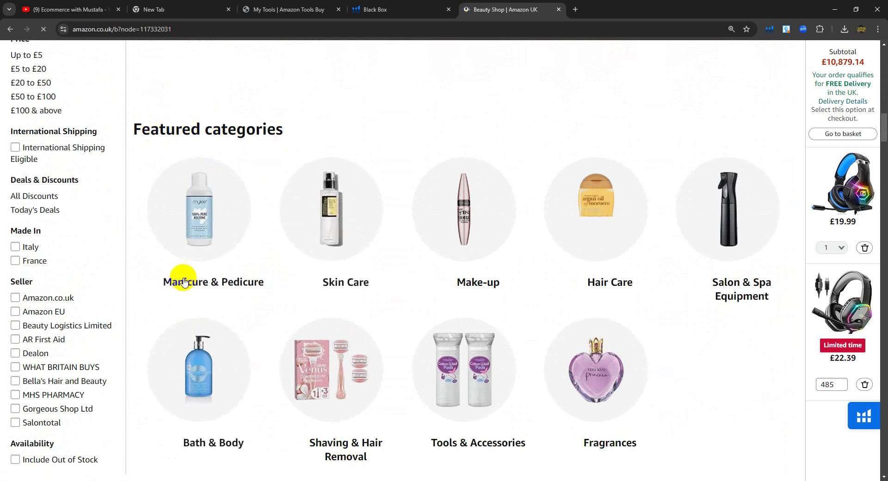
# Step: Examine the subcategories of the featured Beauty categories, including Skin Care, Salon & Spa Equipment and Fragrances
pyautogui.moveTo(216, 263)
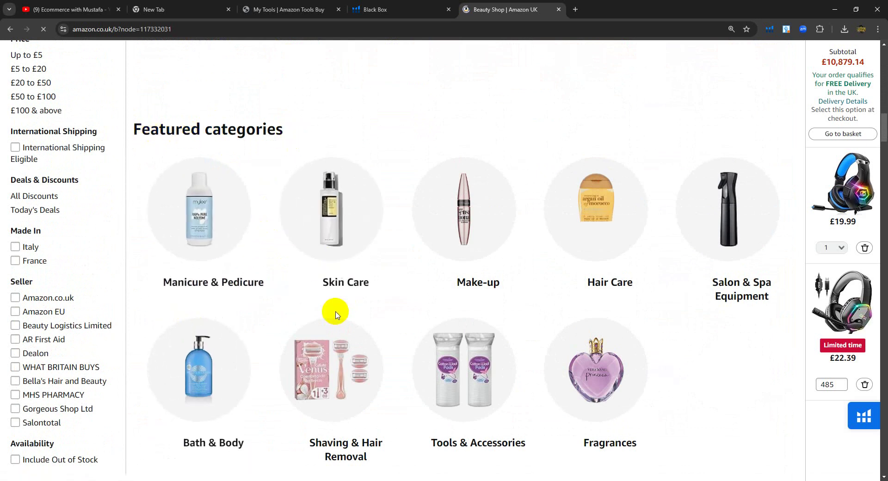
pyautogui.moveTo(361, 252)
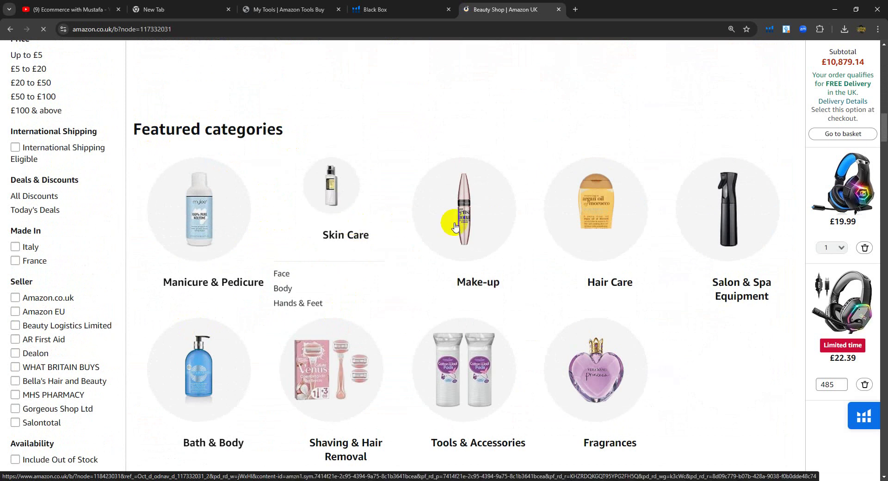
pyautogui.moveTo(452, 226)
pyautogui.moveTo(592, 222)
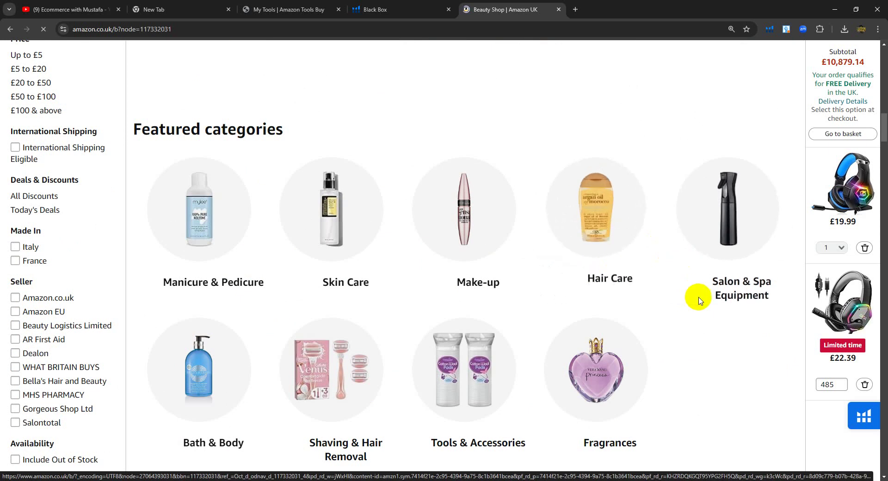
pyautogui.moveTo(730, 257)
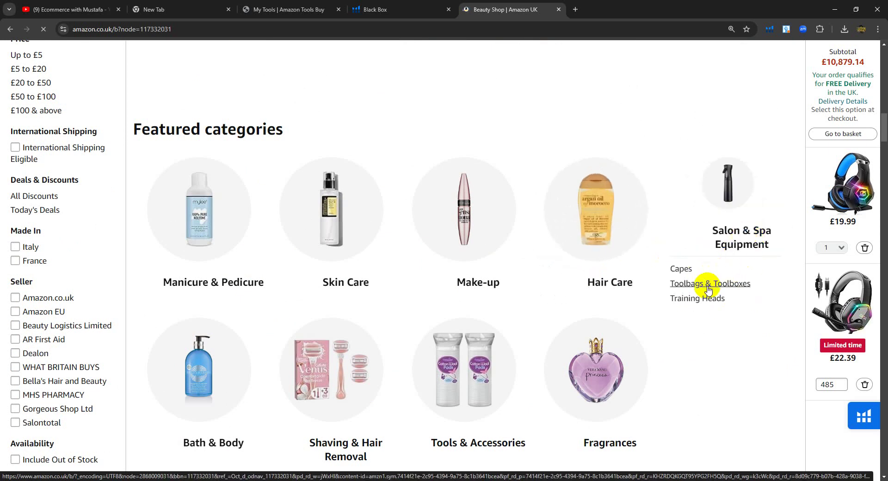
pyautogui.scroll(-1, 396, 318)
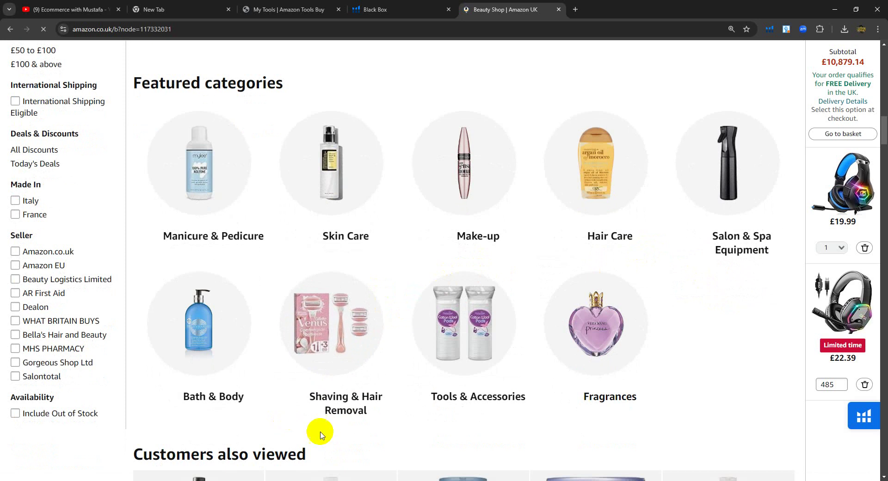
pyautogui.moveTo(211, 361)
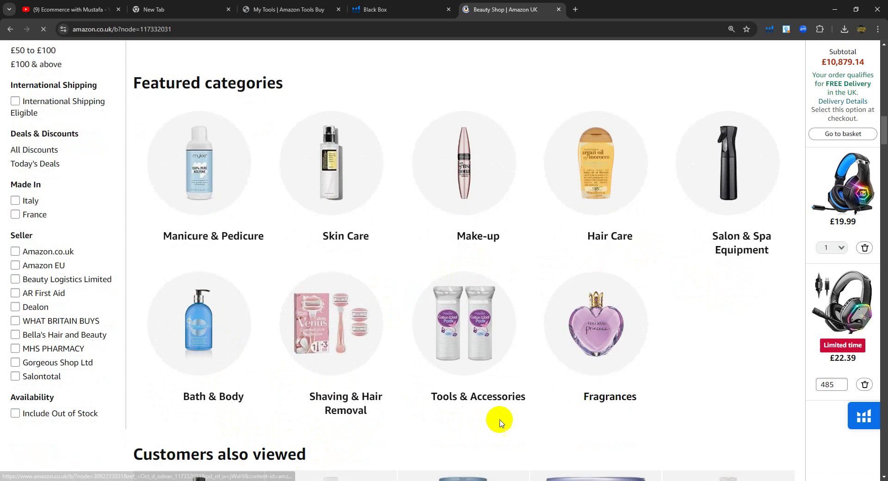
pyautogui.moveTo(617, 333)
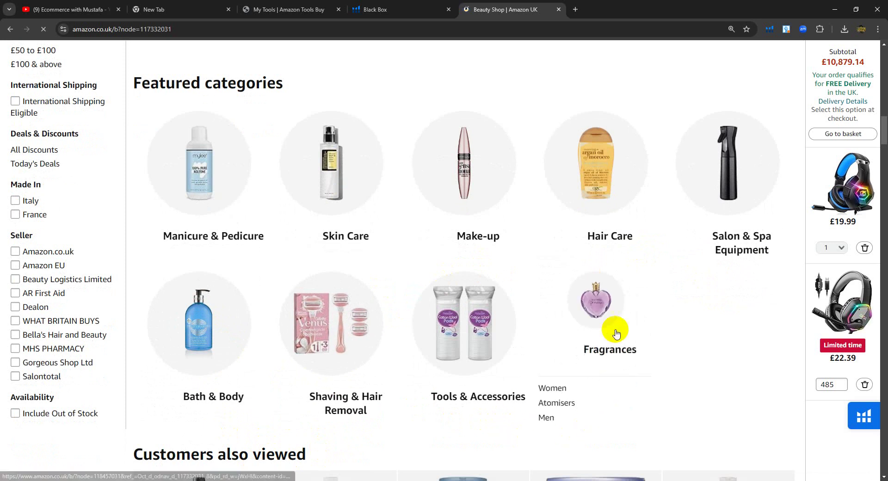
pyautogui.scroll(-2, 596, 411)
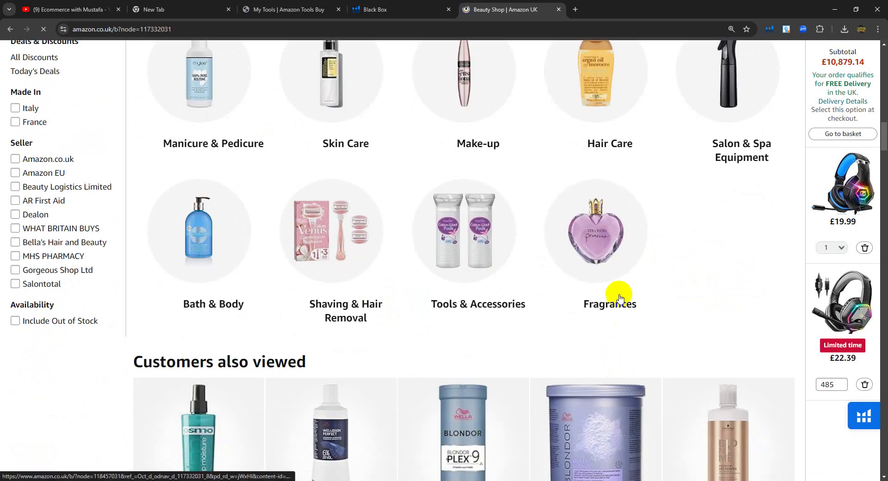
pyautogui.moveTo(620, 276)
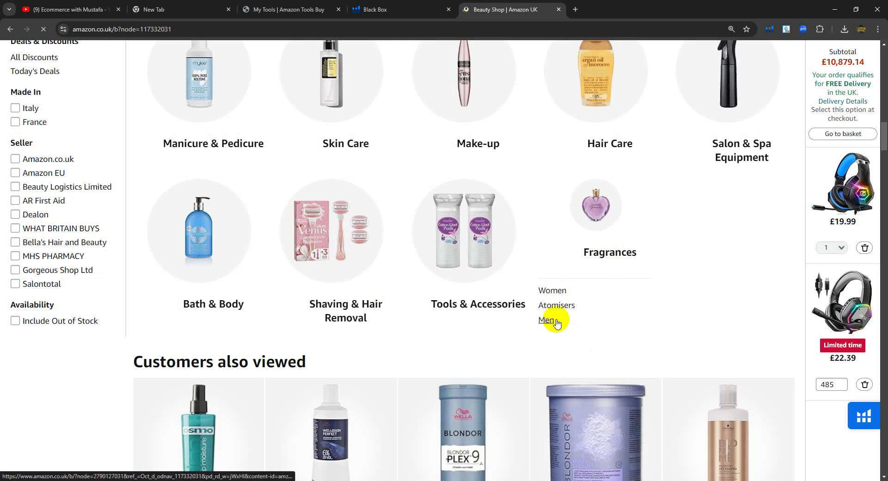
pyautogui.scroll(-5, 551, 336)
pyautogui.scroll(4, 551, 387)
pyautogui.scroll(8, 555, 343)
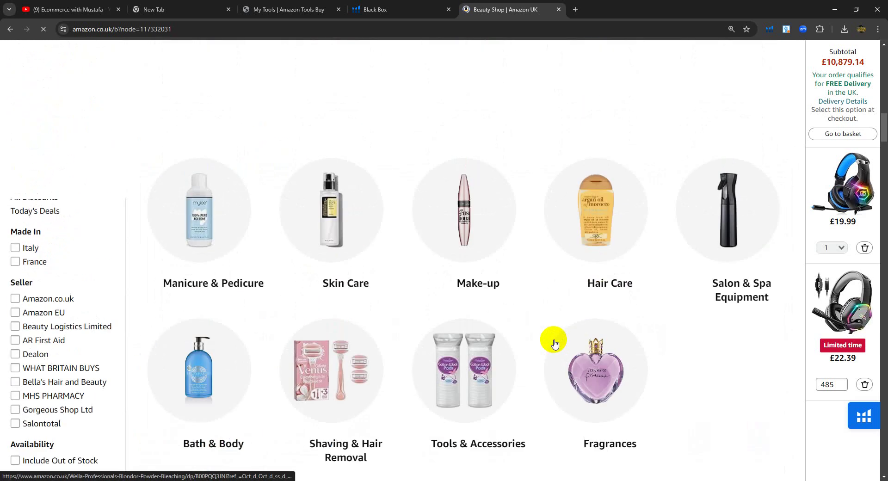
# Step: Return to Black Box and choose Automotive, Baby Products and Beauty in the Category & Subcategory filter
pyautogui.hotkey('alt', 'Tab')
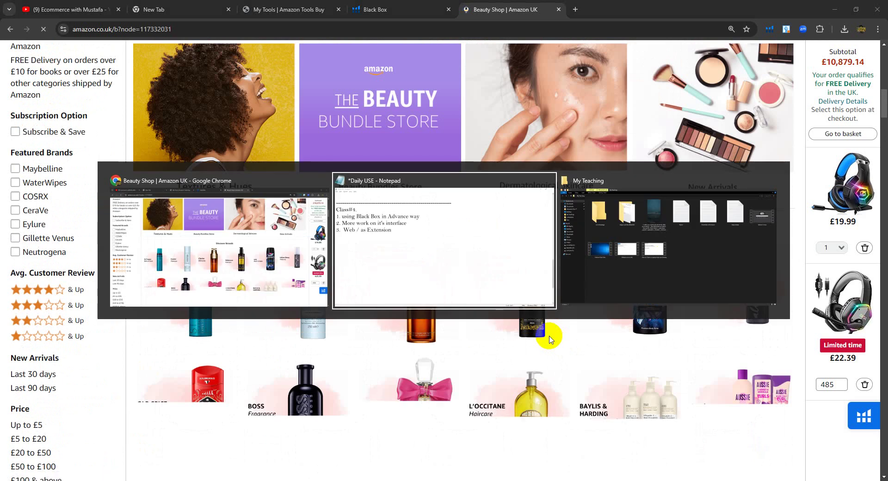
pyautogui.hotkey('alt', 'Tab')
pyautogui.hotkey('alt', 'Tab')
pyautogui.click(366, 9)
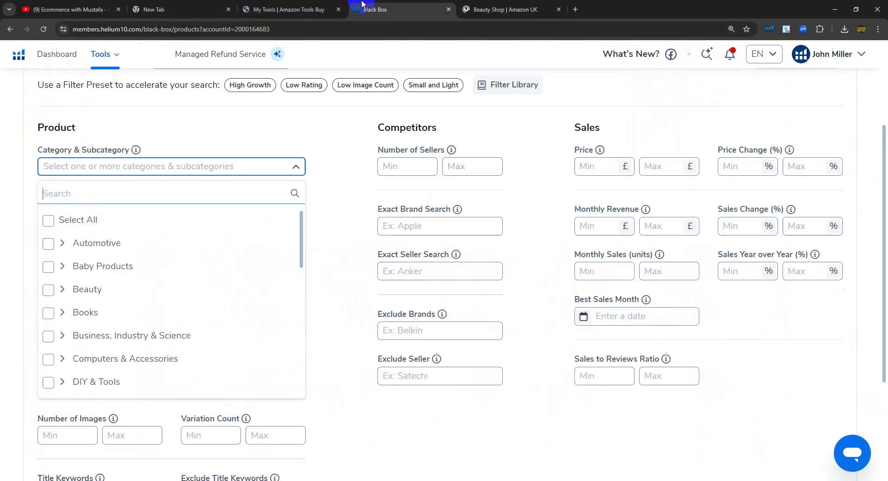
pyautogui.click(134, 254)
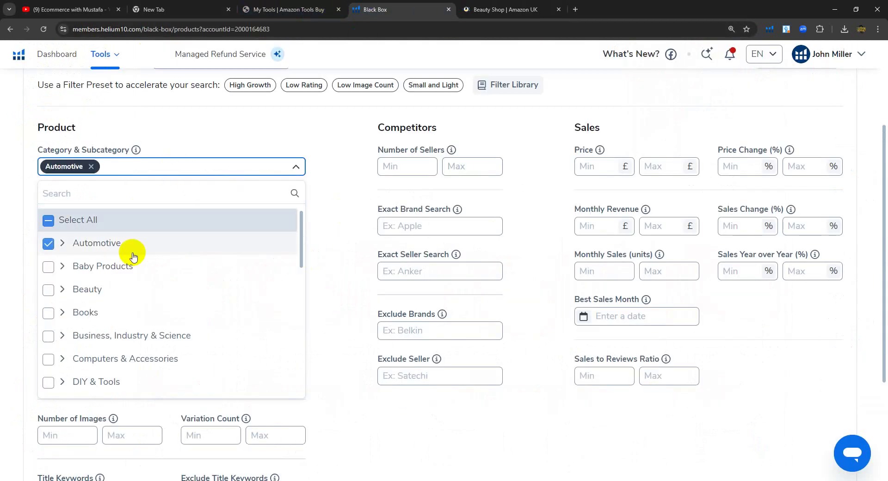
pyautogui.click(142, 265)
pyautogui.click(134, 289)
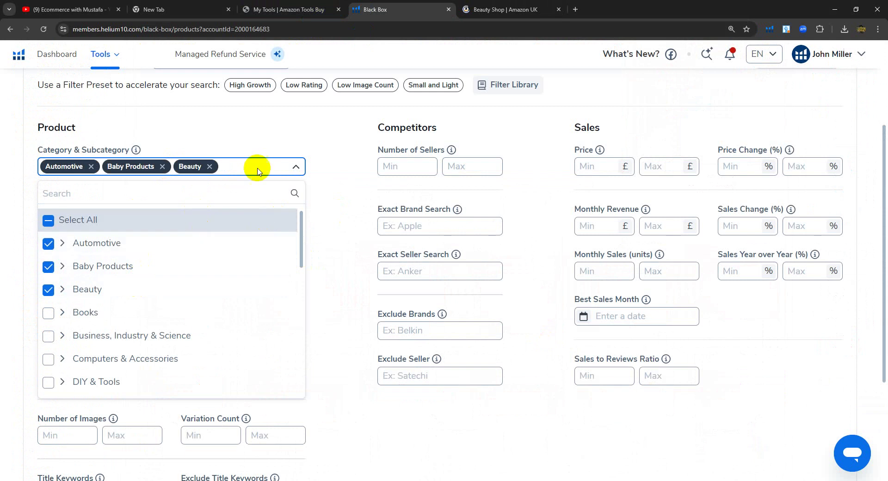
pyautogui.click(323, 149)
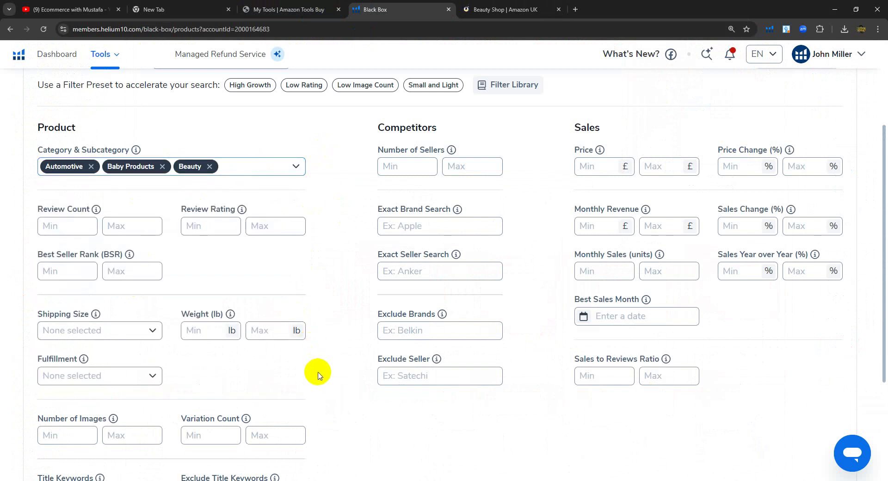
# Step: Set the Review Count filter to a minimum of 500 and a maximum of 2500
pyautogui.click(51, 226)
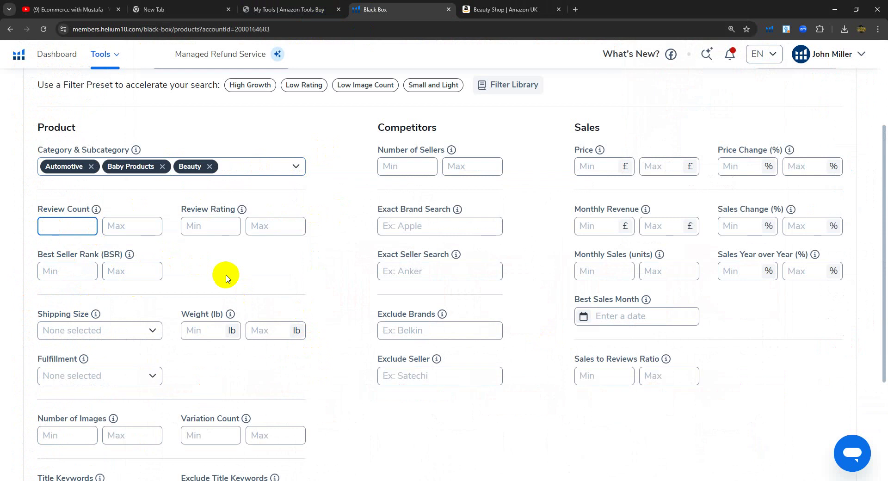
pyautogui.write('500')
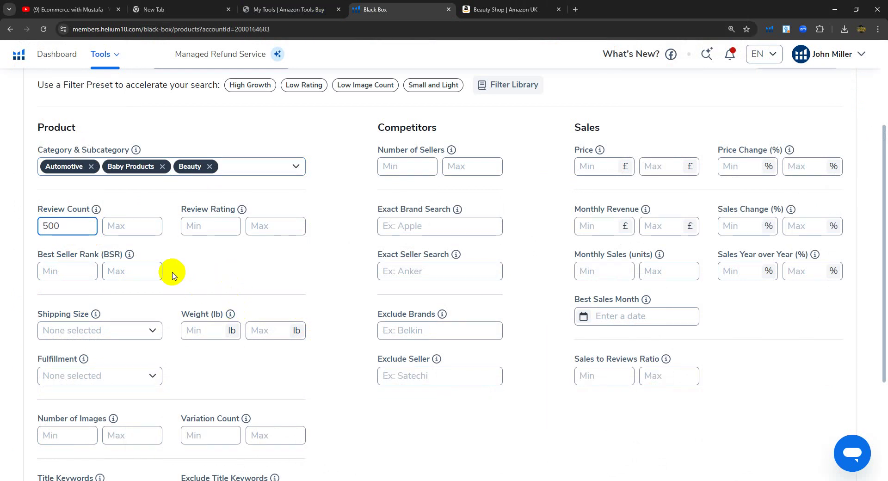
pyautogui.click(130, 230)
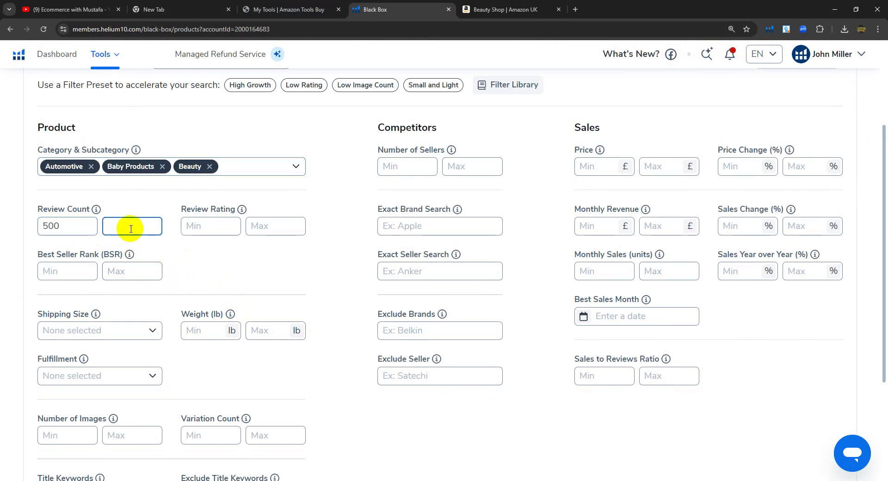
pyautogui.click(185, 260)
pyautogui.write('00')
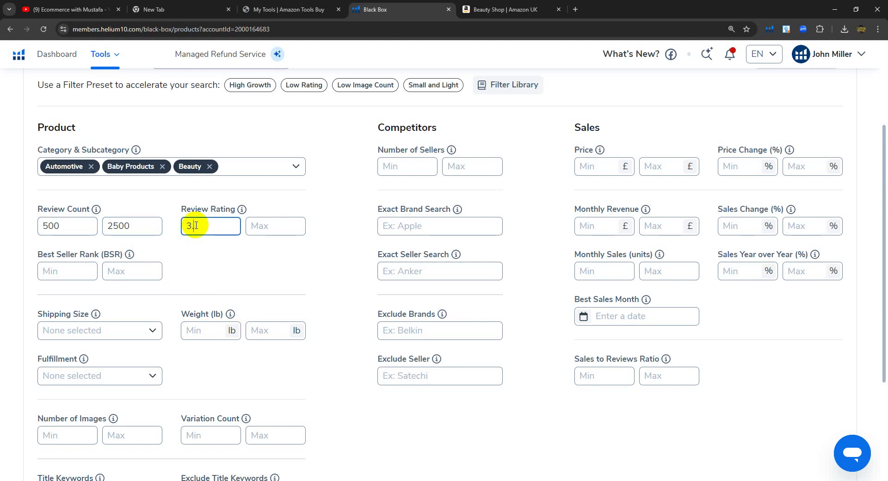
# Step: Set the Review Rating filter to a minimum of 3.5 and a maximum of 5
pyautogui.write('5')
pyautogui.click(252, 225)
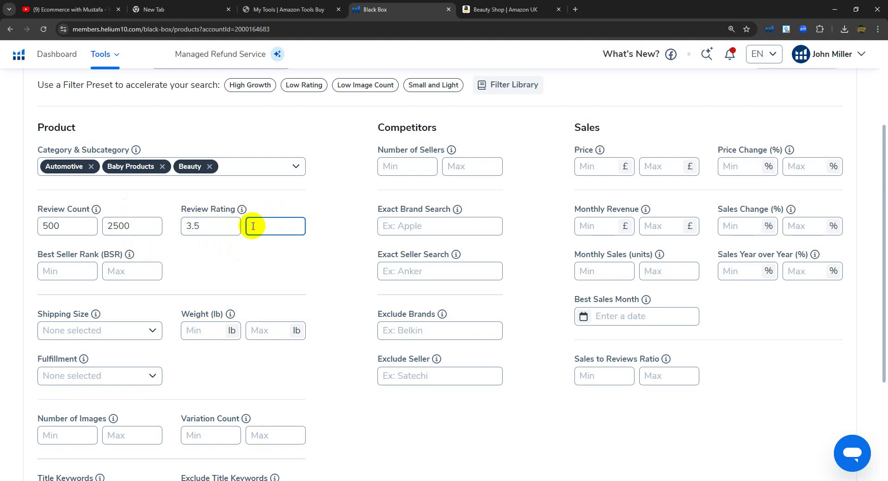
pyautogui.click(273, 255)
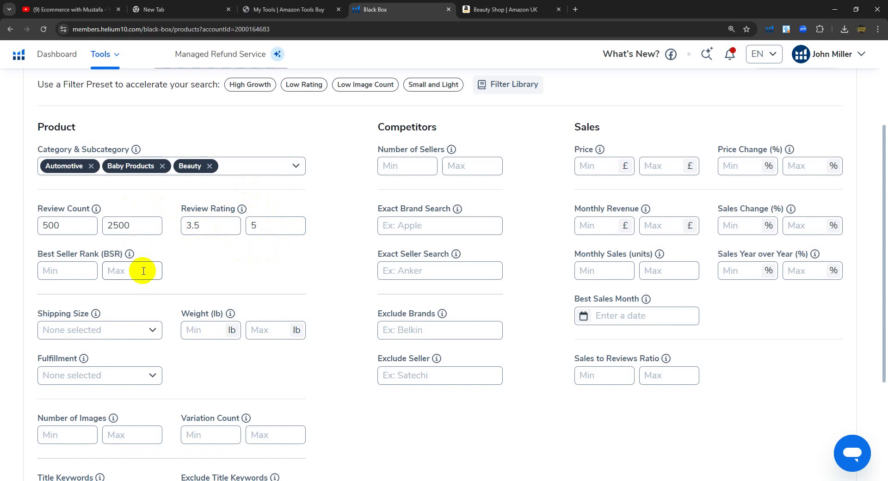
# Step: Set the Best Seller Rank (BSR) filter to a minimum of 0 and a maximum of 10000
pyautogui.scroll(-1, 142, 268)
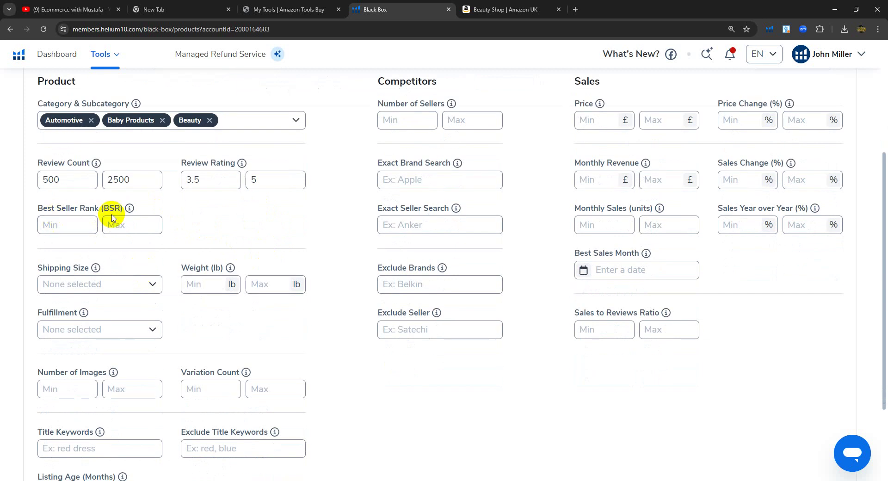
pyautogui.click(59, 224)
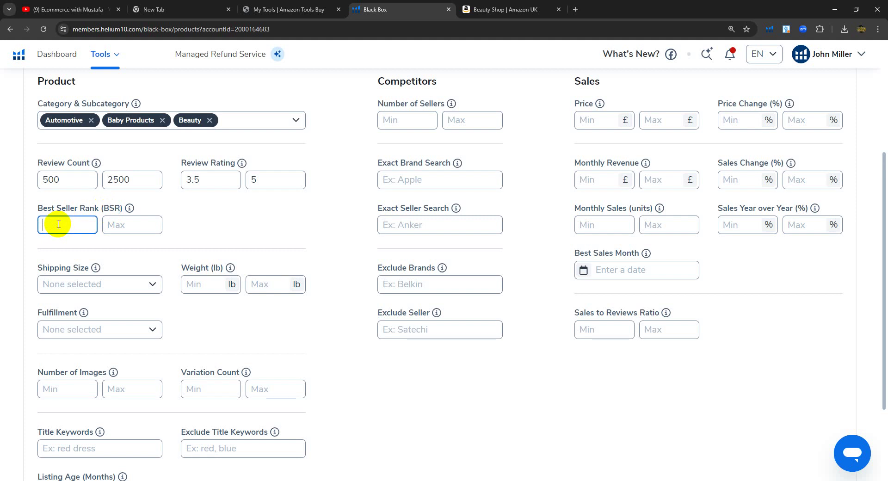
pyautogui.write('1')
pyautogui.click(111, 226)
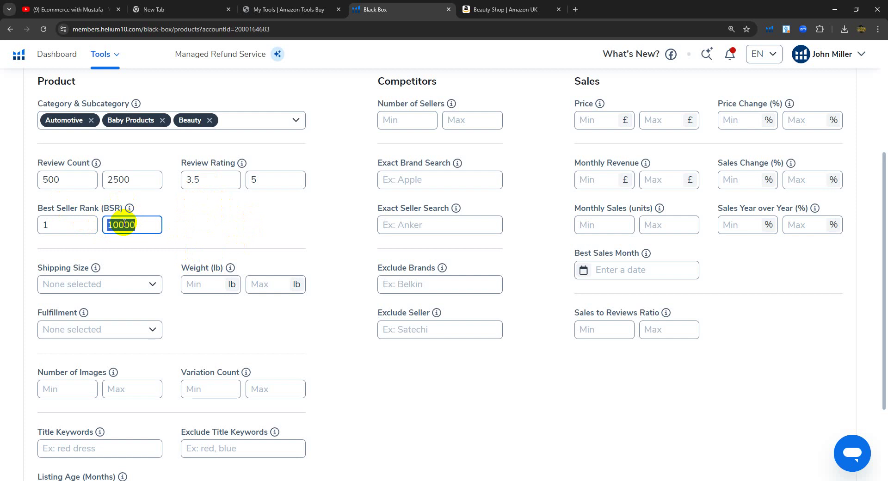
pyautogui.doubleClick(46, 224)
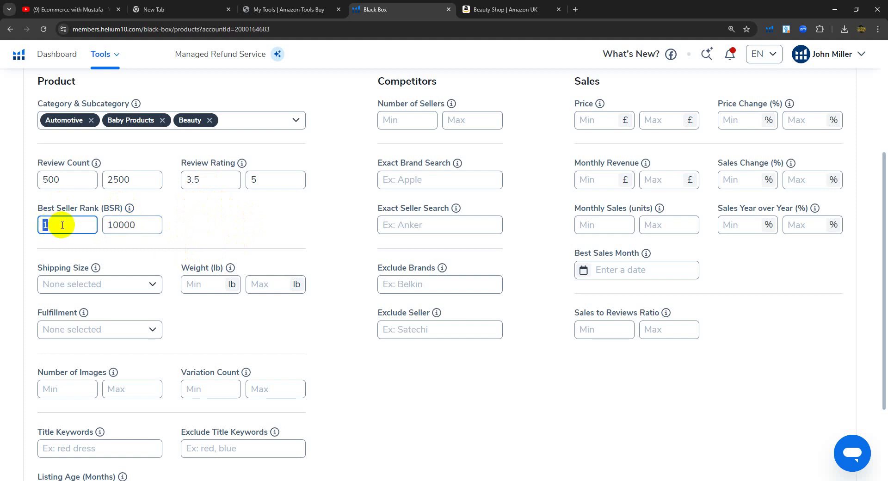
pyautogui.doubleClick(125, 224)
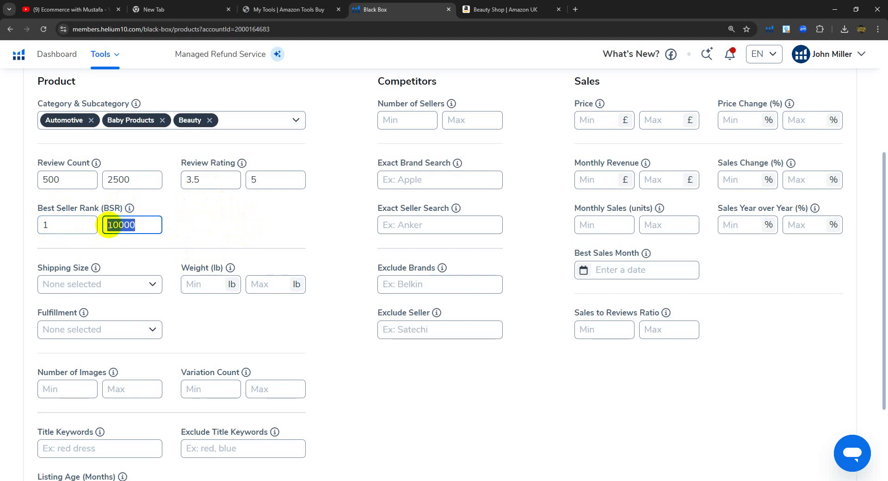
pyautogui.click(78, 226)
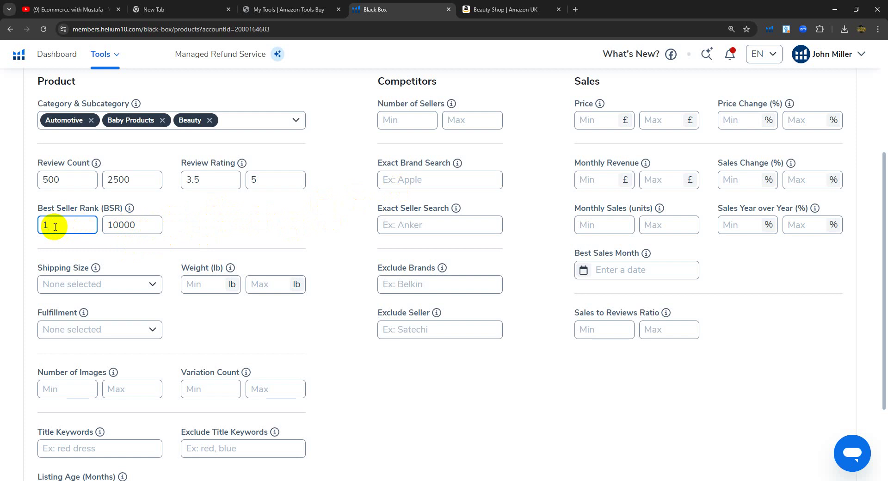
# Step: Check the Shipping Size options and set the Fulfillment filter to FBA
pyautogui.scroll(-1, 54, 227)
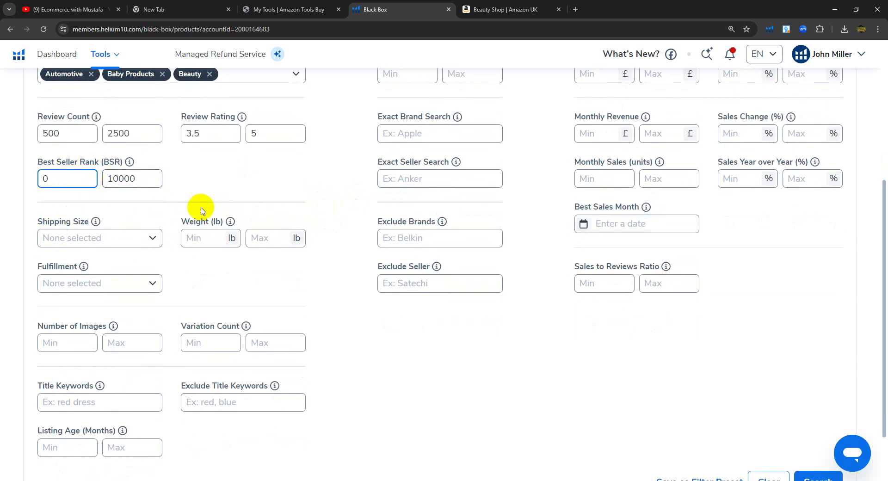
pyautogui.scroll(-1, 210, 254)
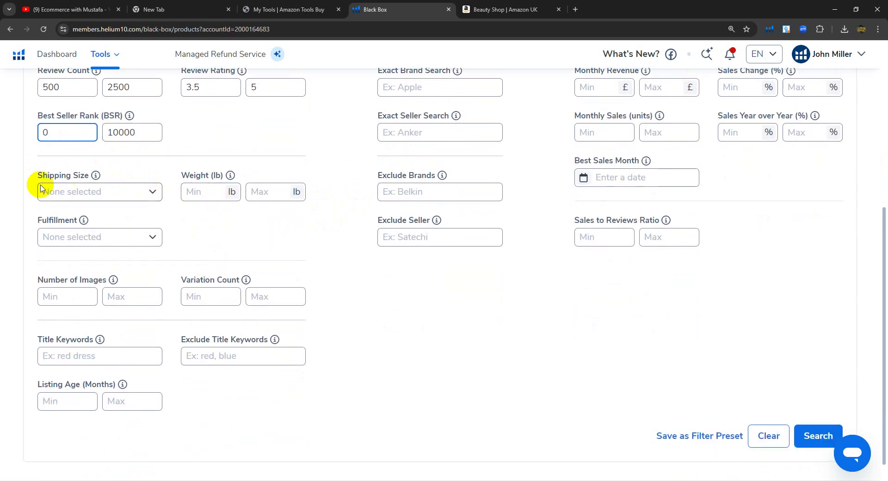
pyautogui.click(140, 192)
pyautogui.click(141, 195)
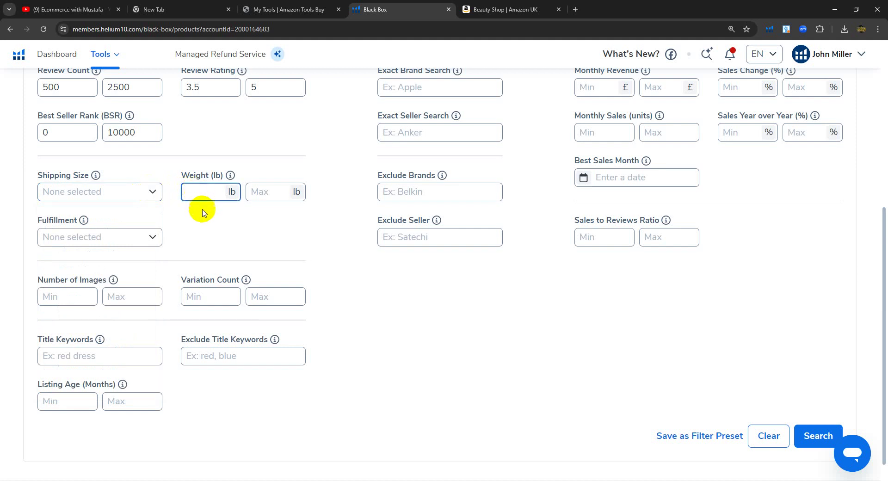
pyautogui.scroll(-1, 194, 219)
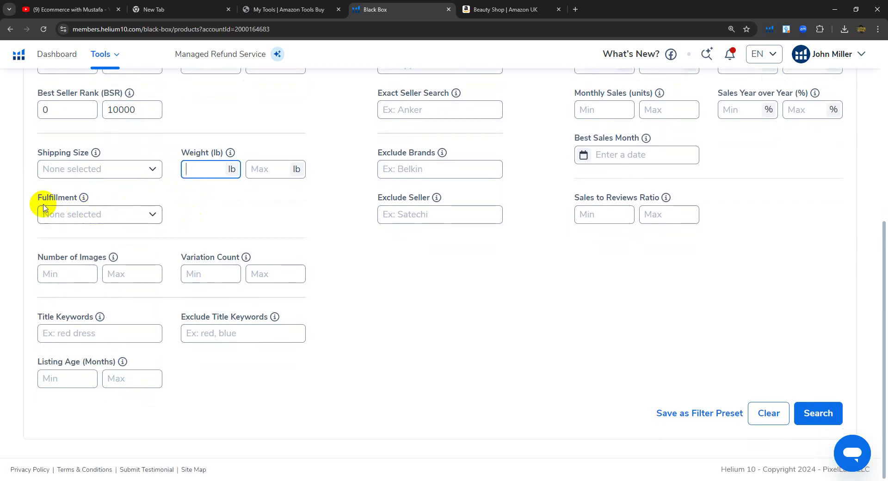
pyautogui.click(84, 215)
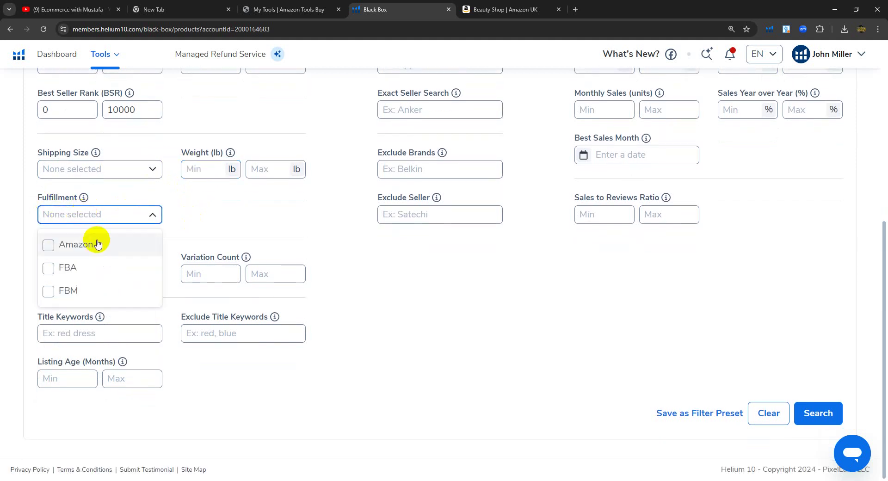
pyautogui.click(84, 274)
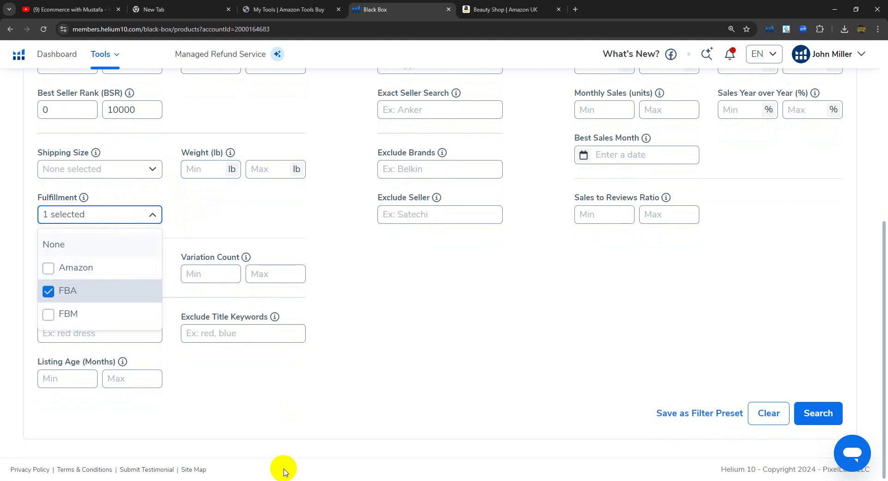
pyautogui.click(220, 219)
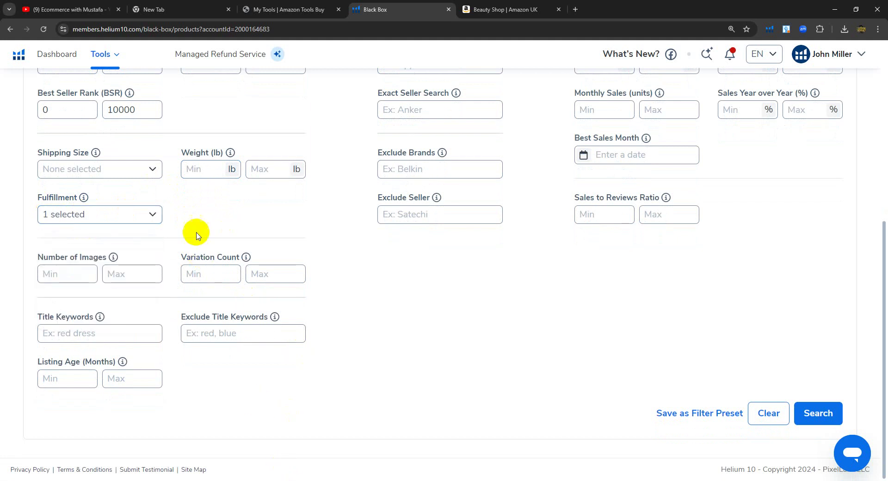
pyautogui.click(196, 270)
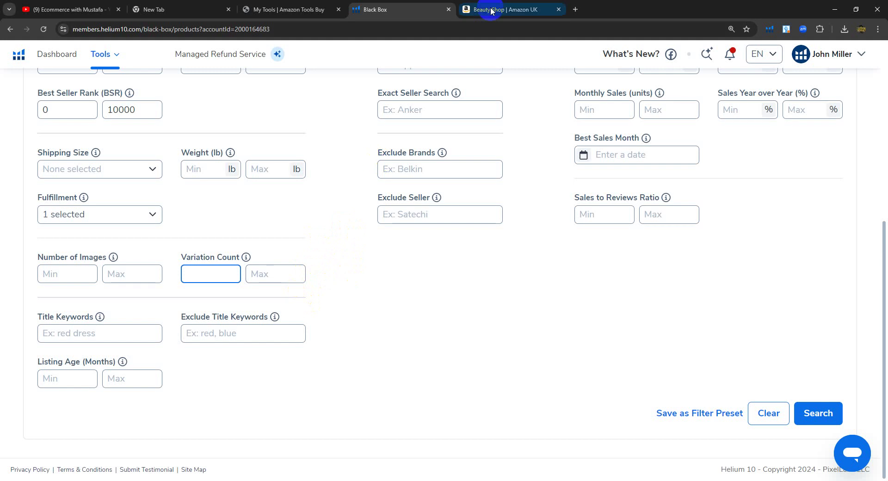
# Step: Search Google in a new browser tab for "give me some products that has more vititions"
pyautogui.click(577, 10)
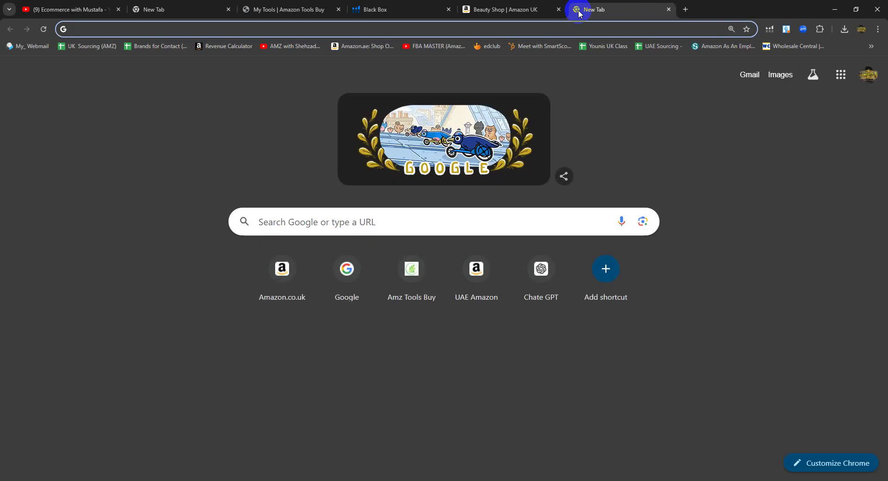
pyautogui.write('givme')
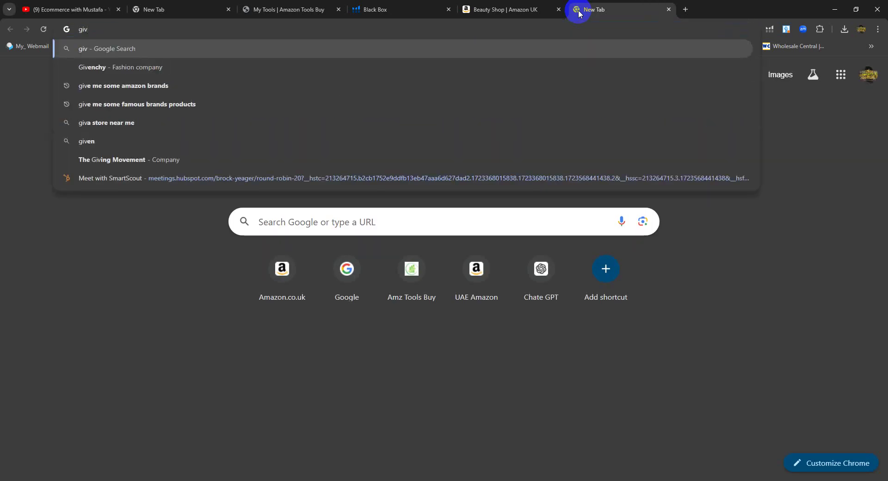
pyautogui.press('BackSpace')
pyautogui.press('BackSpace')
pyautogui.press('BackSpace')
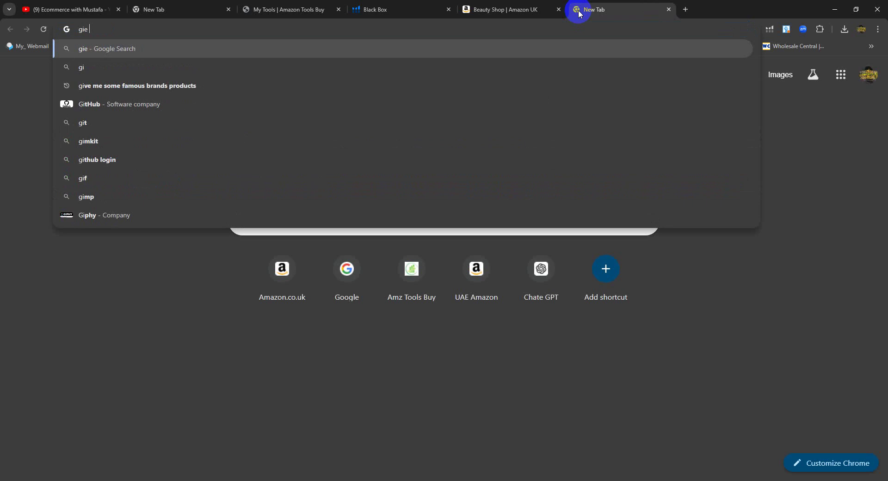
pyautogui.write('ve me some pro')
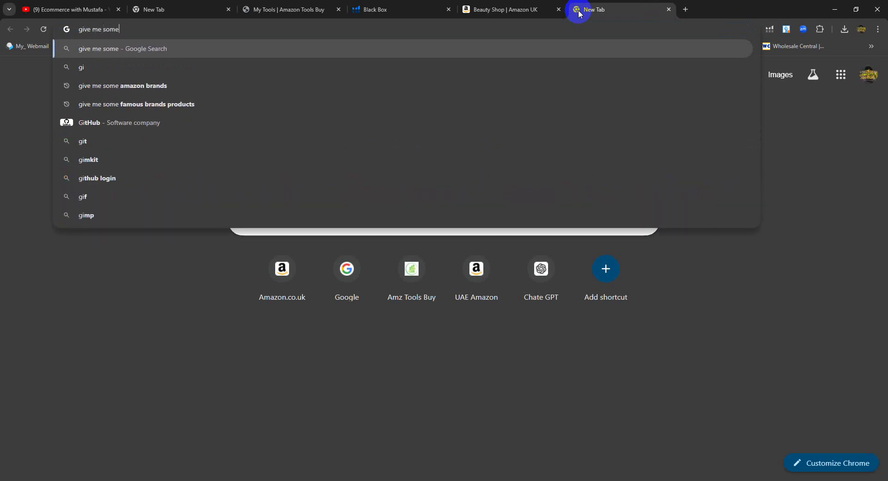
pyautogui.write('du')
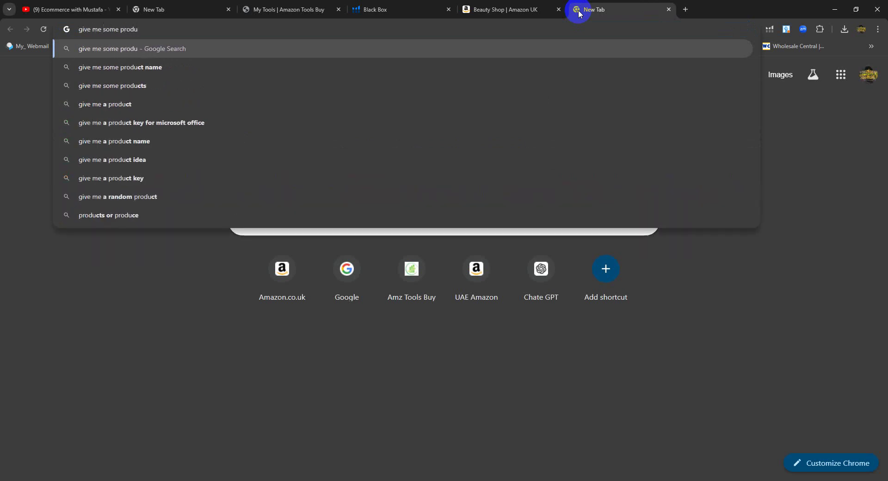
pyautogui.write('cts that has mr')
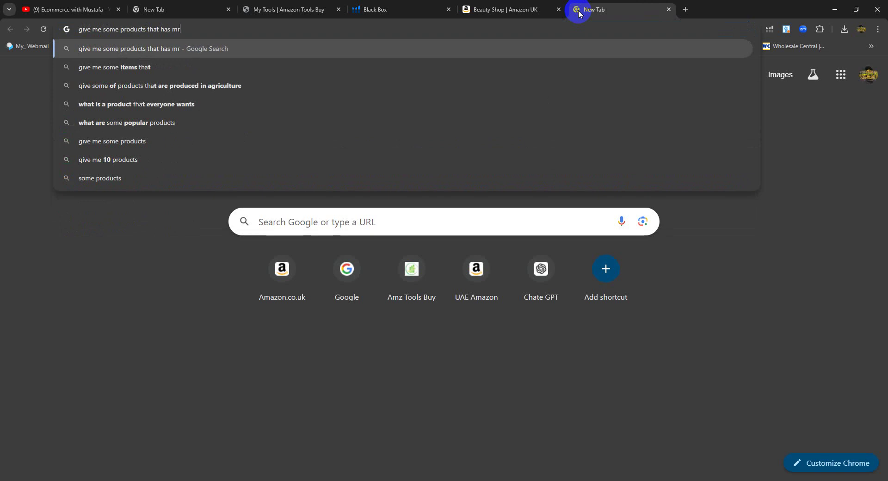
pyautogui.press('BackSpace')
pyautogui.write('ore v')
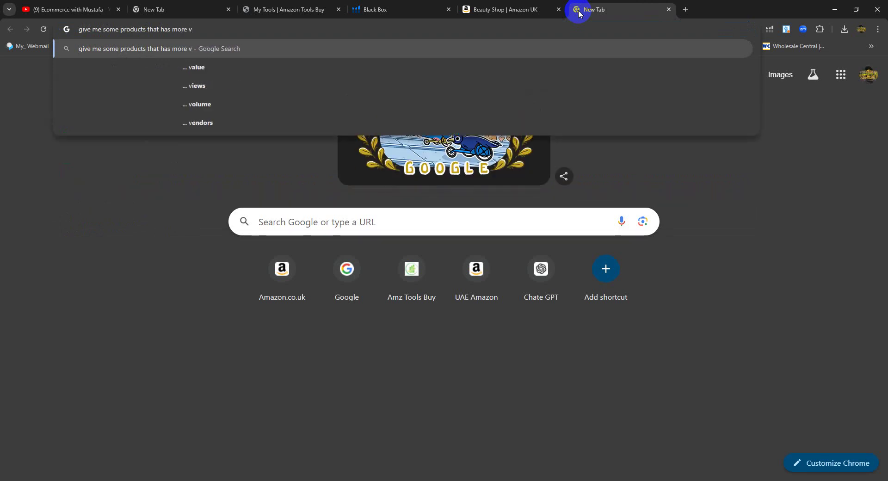
pyautogui.write('ititions')
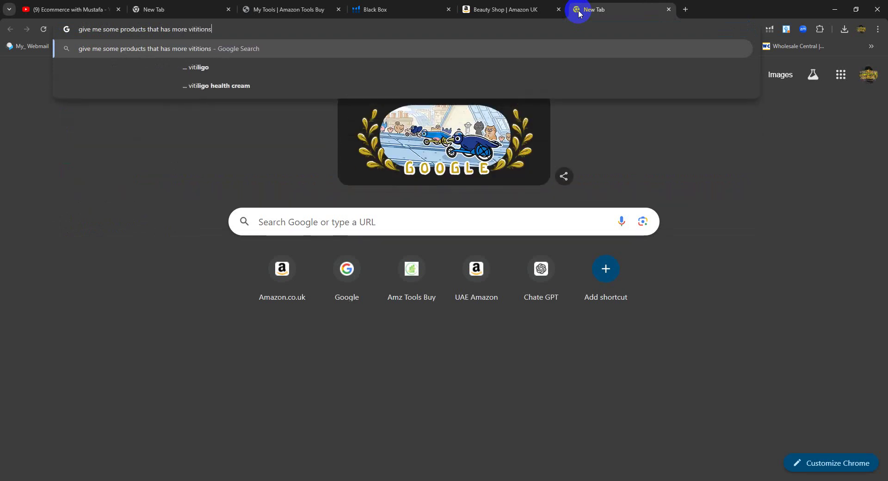
pyautogui.press('Return')
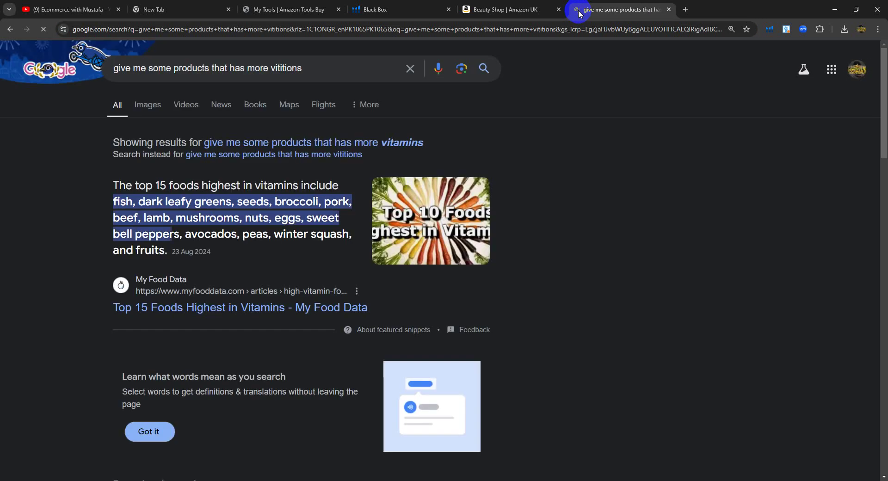
# Step: Switch the search to image results and preview the Olly Vitamins 2024 Brand Review image
pyautogui.click(157, 107)
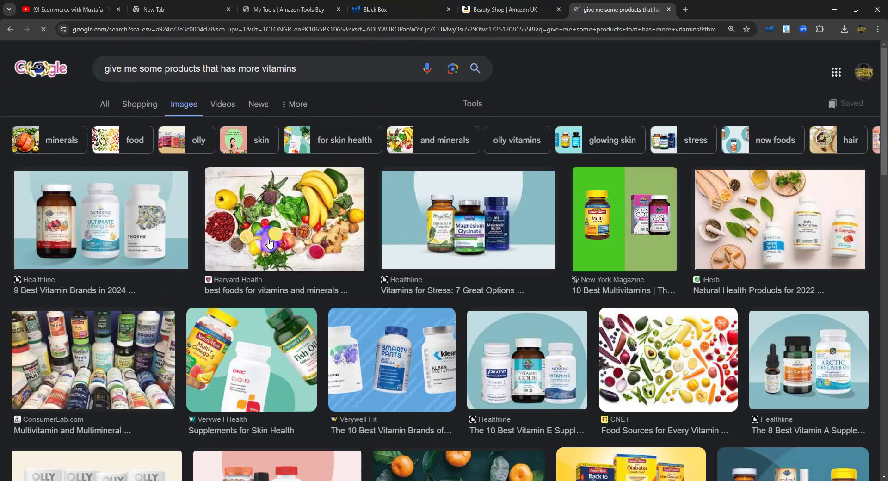
pyautogui.scroll(-2, 309, 296)
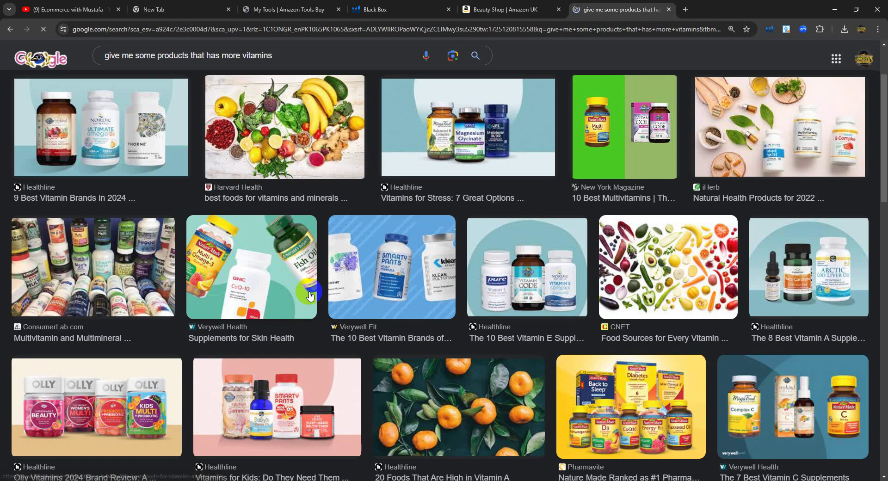
pyautogui.scroll(-2, 310, 295)
pyautogui.scroll(-2, 309, 296)
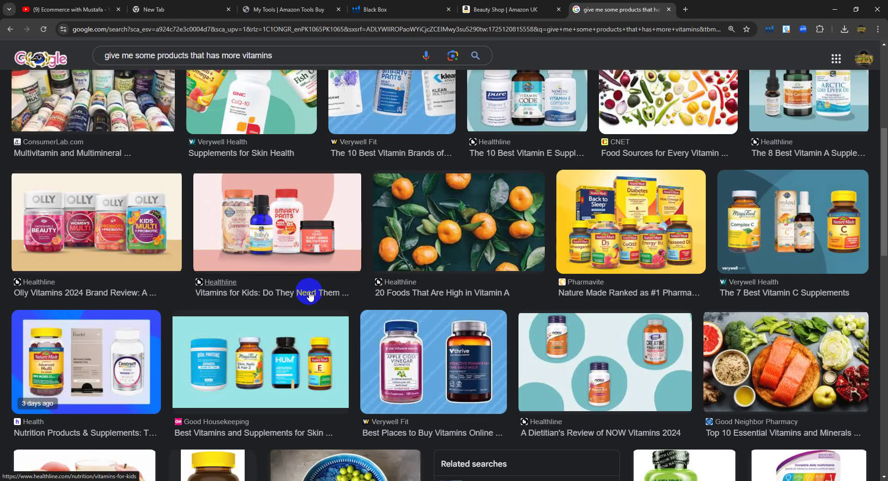
pyautogui.scroll(-2, 307, 291)
pyautogui.scroll(1, 258, 277)
pyautogui.click(257, 277)
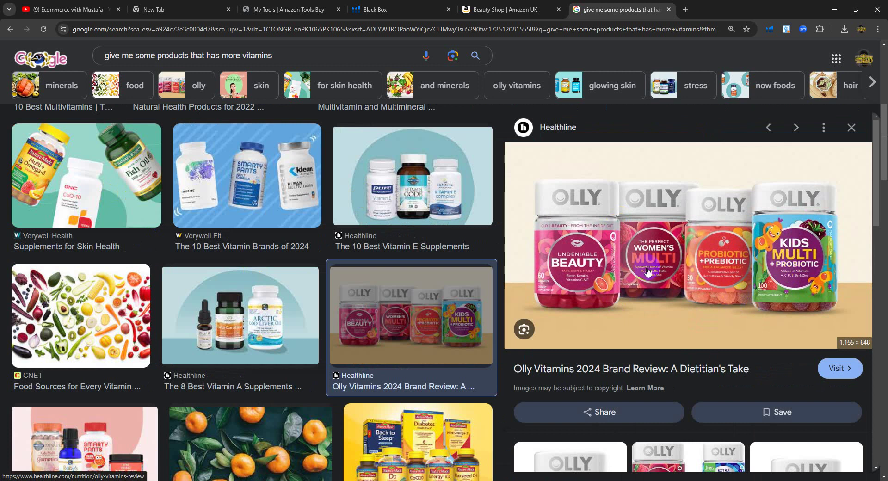
# Step: Browse further through the image results and preview the HealthyCell image of Vitamin Water bottles on store shelves
pyautogui.scroll(-8, 377, 320)
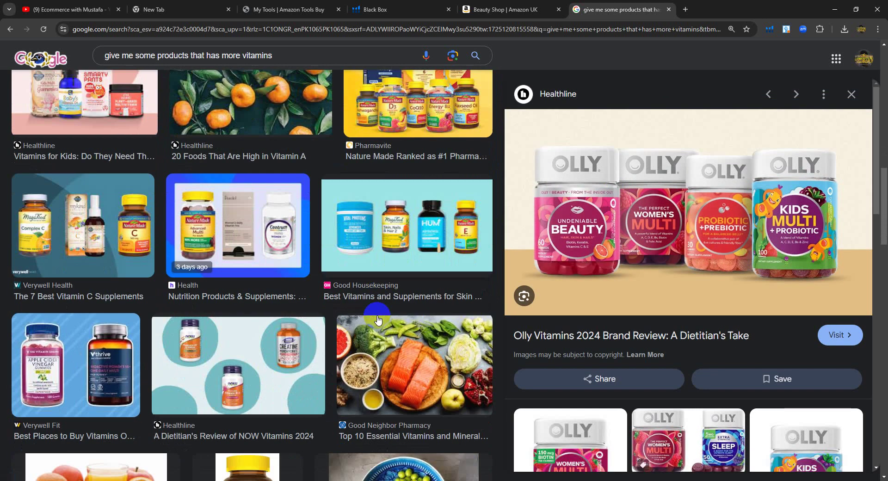
pyautogui.scroll(-15, 378, 319)
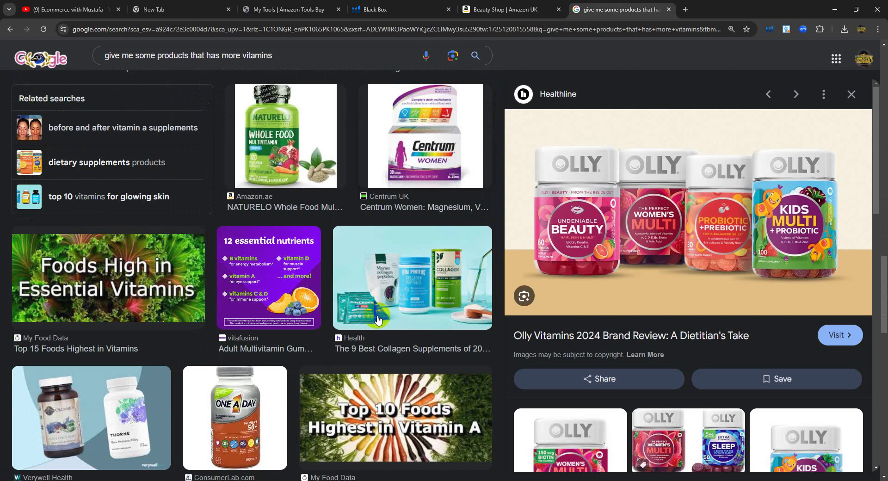
pyautogui.scroll(-7, 377, 319)
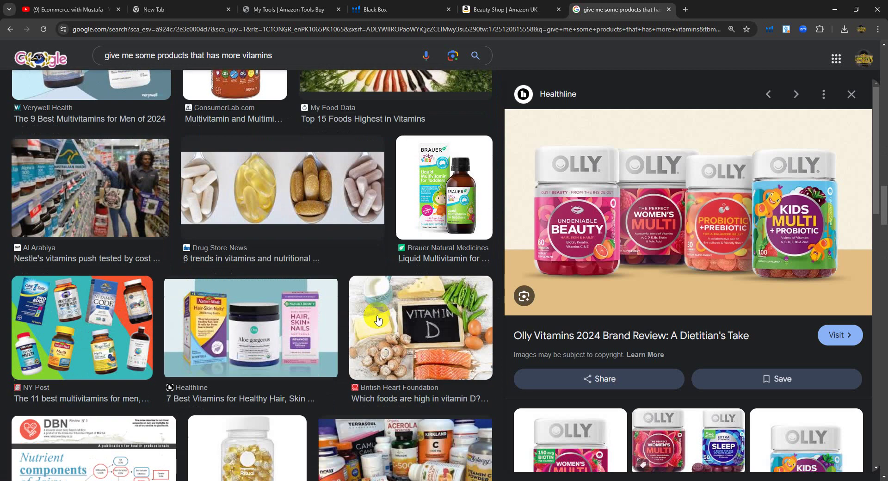
pyautogui.scroll(-11, 377, 317)
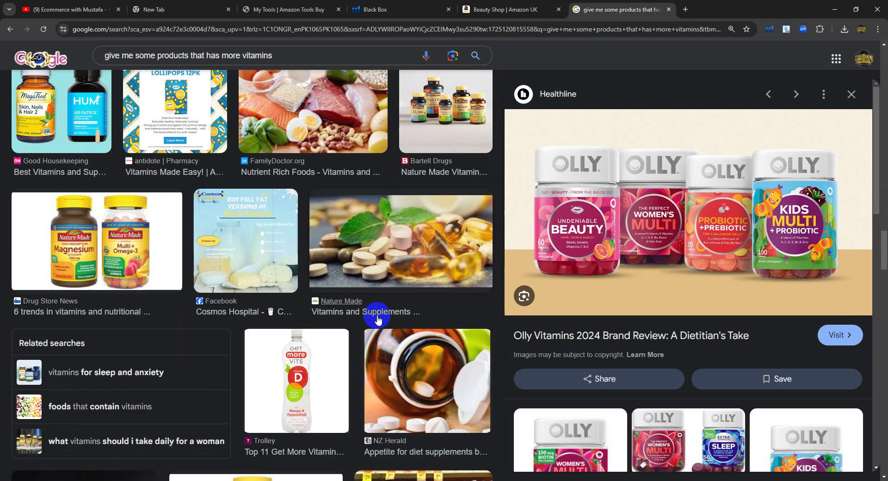
pyautogui.scroll(-3, 378, 319)
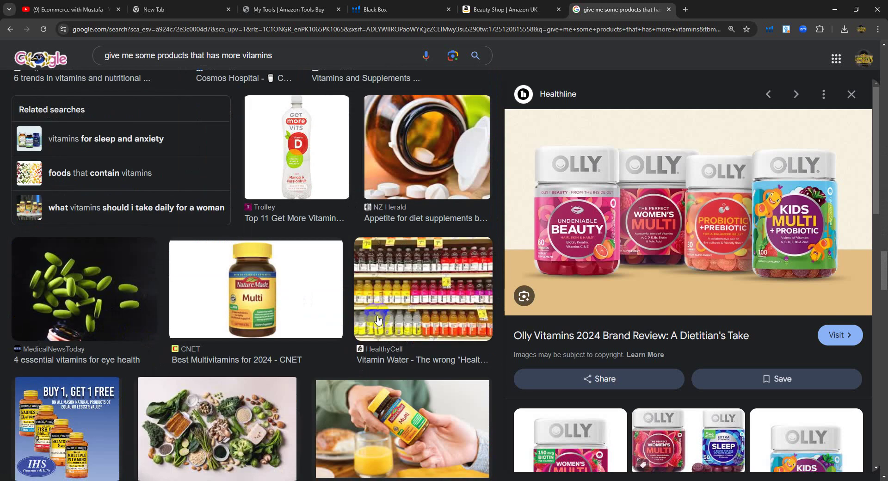
pyautogui.click(415, 305)
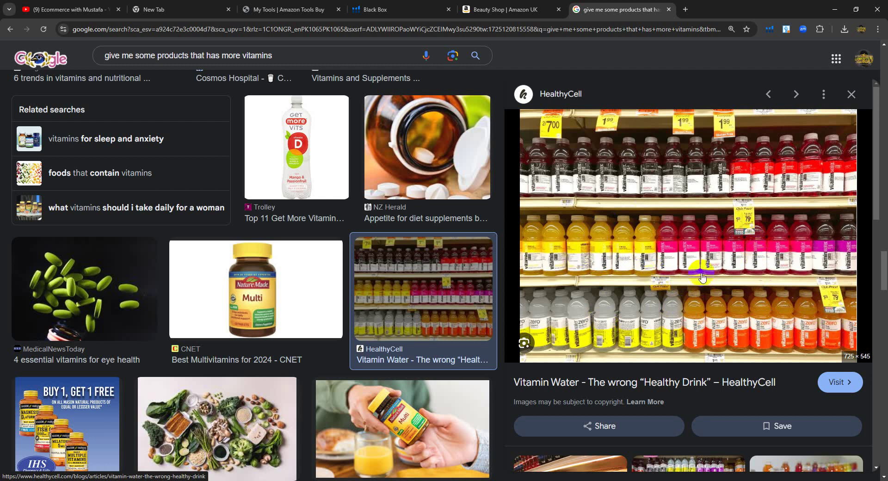
# Step: Search Google Images for "Nistle juice" and preview the Pakgiftshop and Sahulat Bazar images of Nestle juice varieties
pyautogui.click(297, 52)
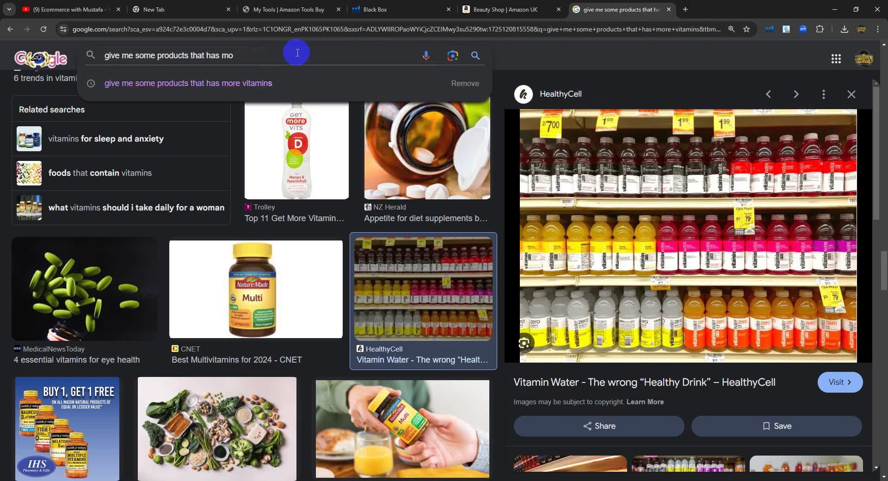
pyautogui.press('BackSpace')
pyautogui.write('N')
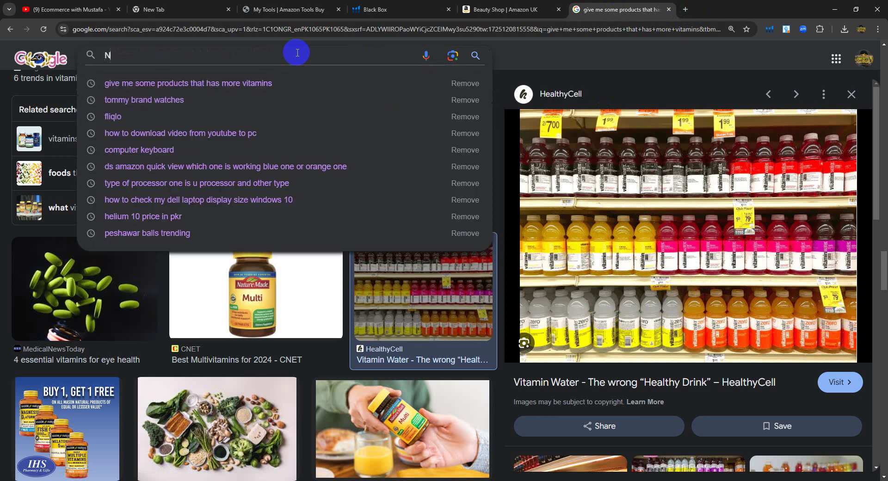
pyautogui.write('istle')
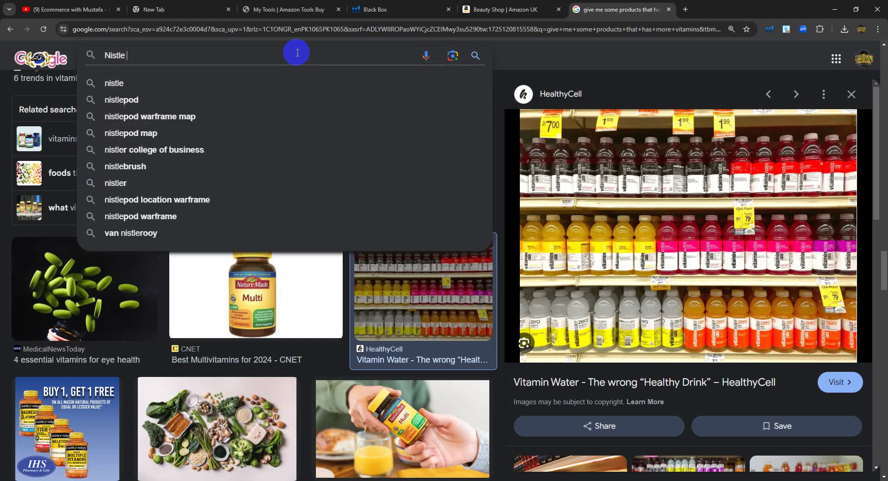
pyautogui.write(' juice')
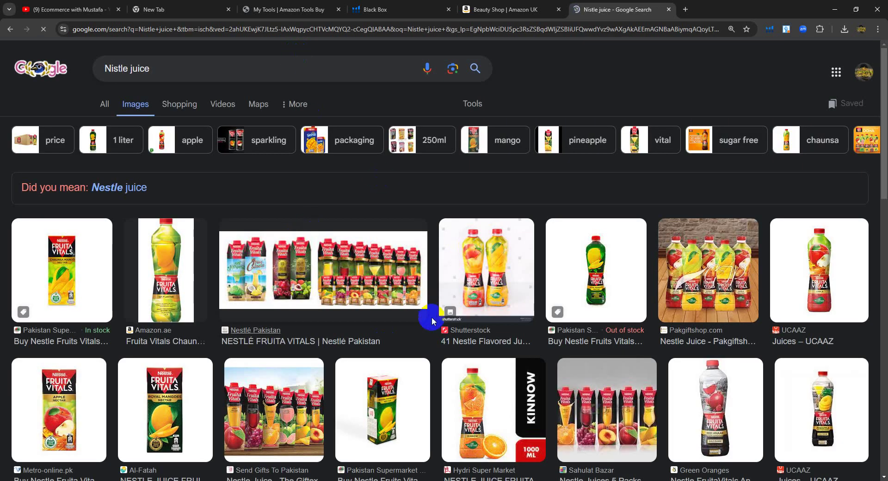
pyautogui.click(726, 282)
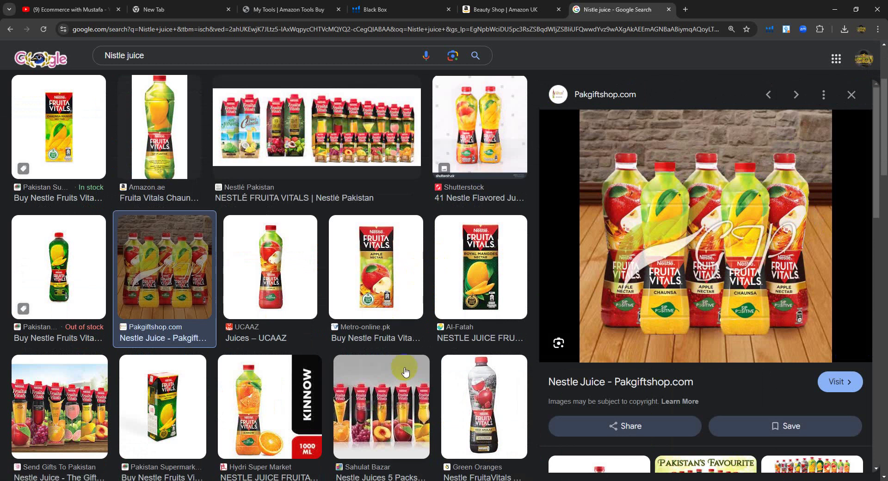
pyautogui.click(386, 405)
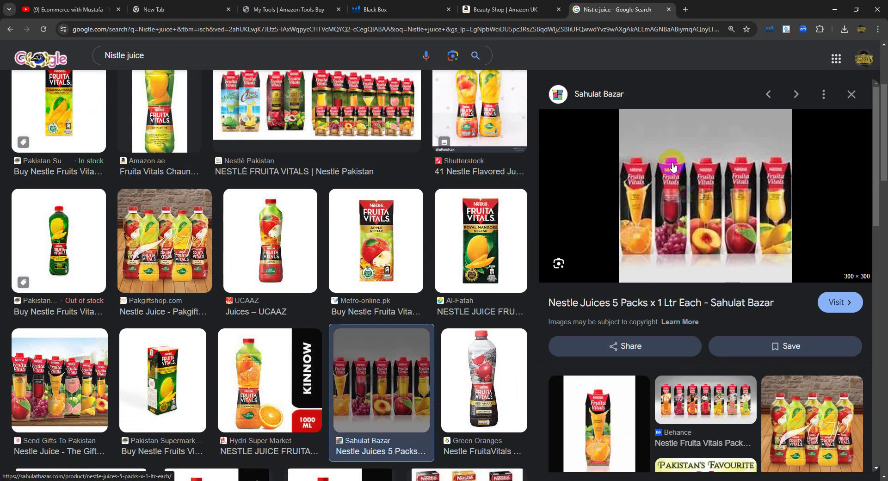
# Step: Return to the Black Box filters and check the minimum and maximum fields of the Variation Count filter
pyautogui.hotkey('alt', 'Tab')
pyautogui.hotkey('alt', 'Tab')
pyautogui.hotkey('alt', 'Tab')
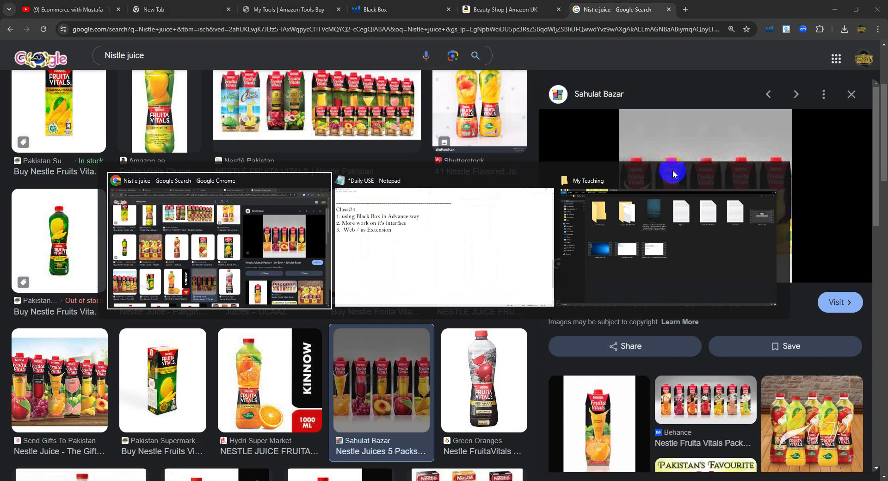
pyautogui.click(404, 6)
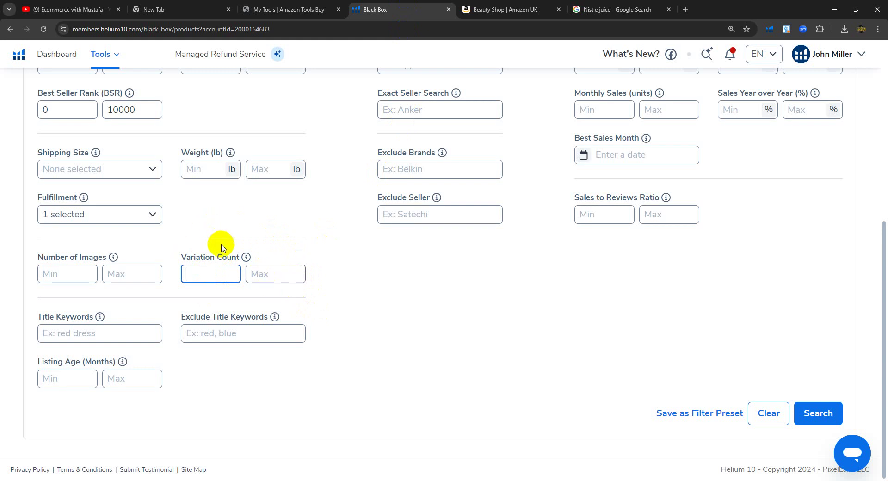
pyautogui.click(265, 274)
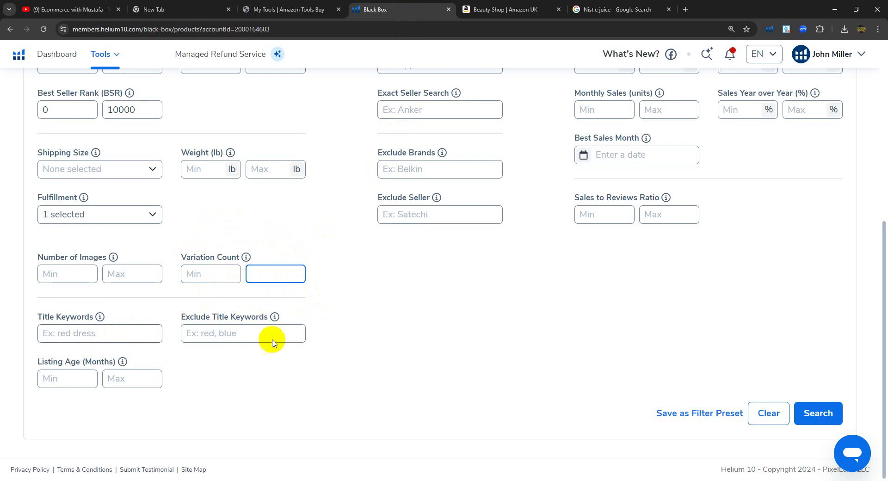
# Step: Set the Number of Sellers filter under Competitors to a minimum of 7 and a maximum of 30
pyautogui.scroll(4, 401, 337)
pyautogui.scroll(3, 402, 339)
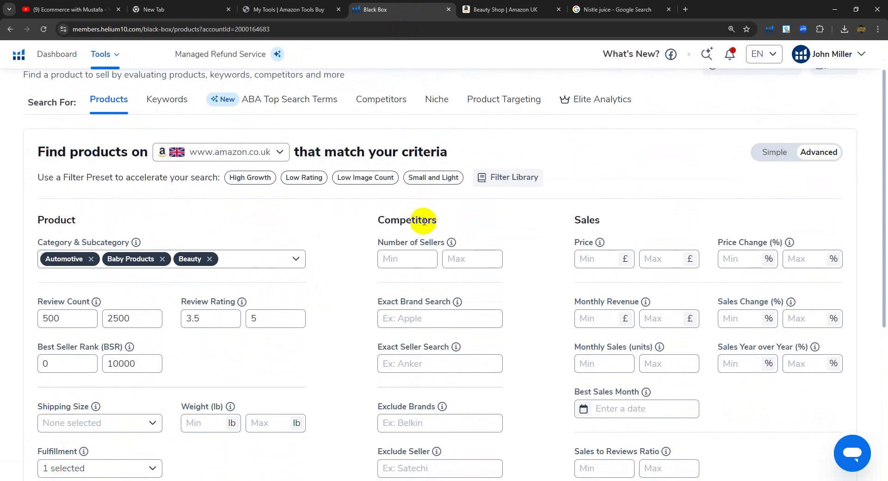
pyautogui.doubleClick(57, 221)
pyautogui.click(386, 215)
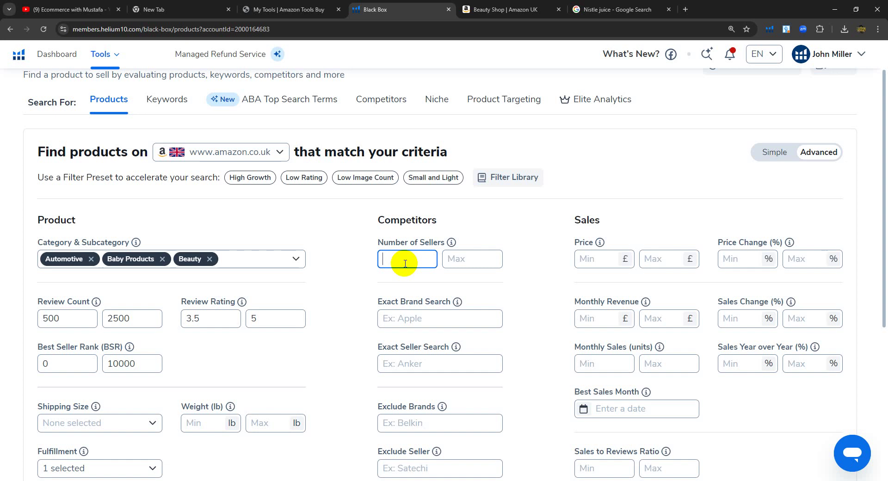
pyautogui.write('7')
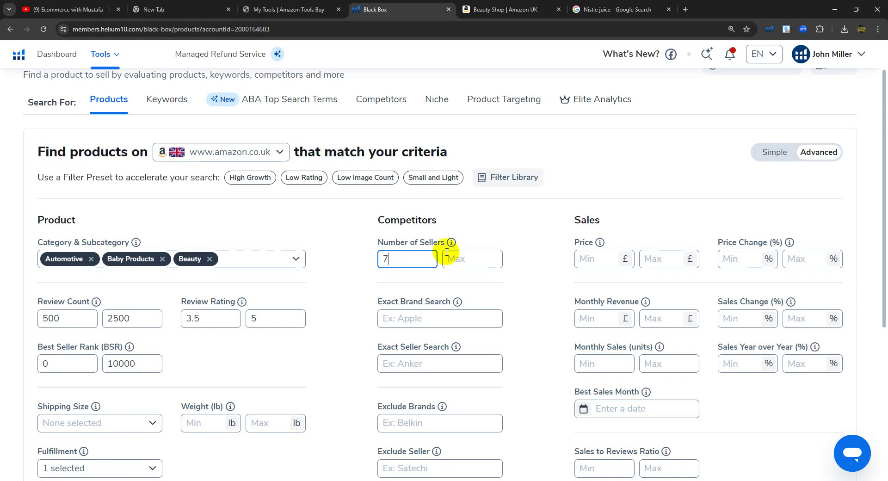
pyautogui.click(477, 259)
pyautogui.write('3')
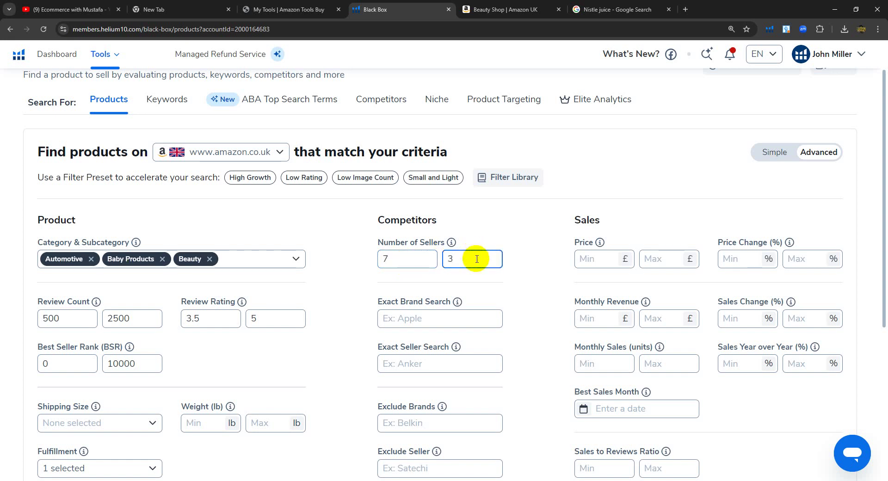
pyautogui.write('0')
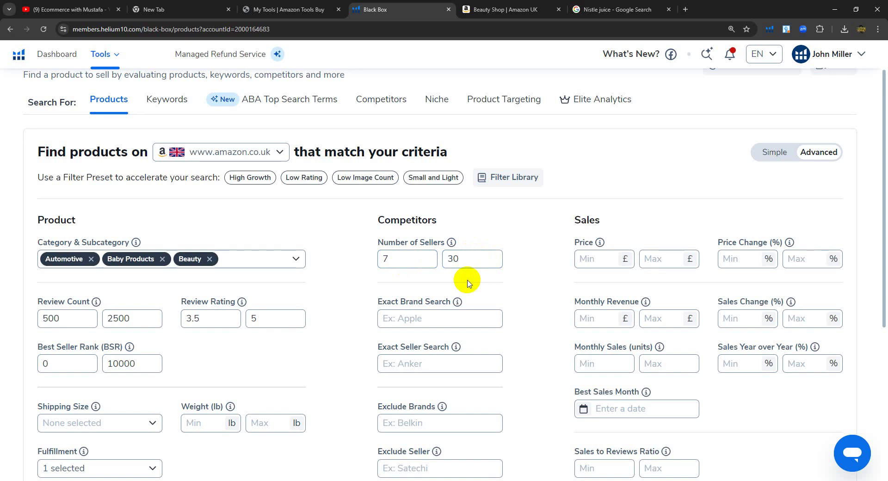
# Step: Look through the remembered brand suggestions for the Exact Brand Search filter and leave the filter empty
pyautogui.scroll(-1, 465, 290)
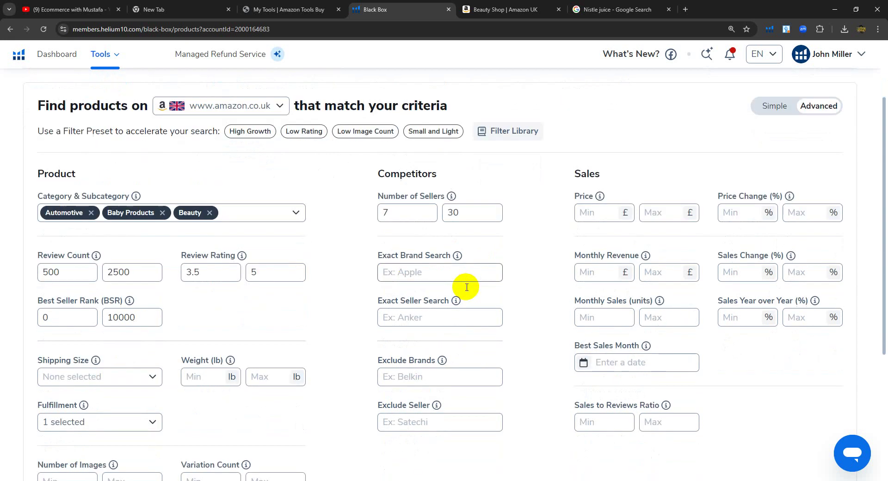
pyautogui.click(424, 274)
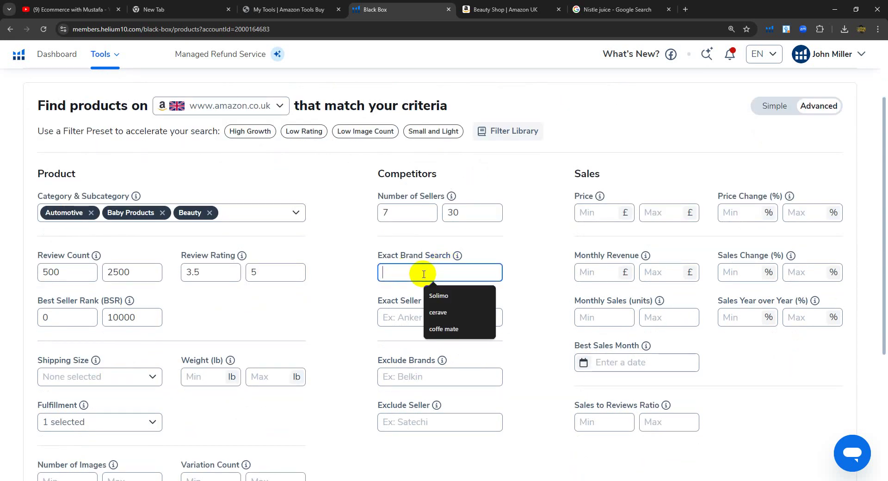
pyautogui.click(441, 314)
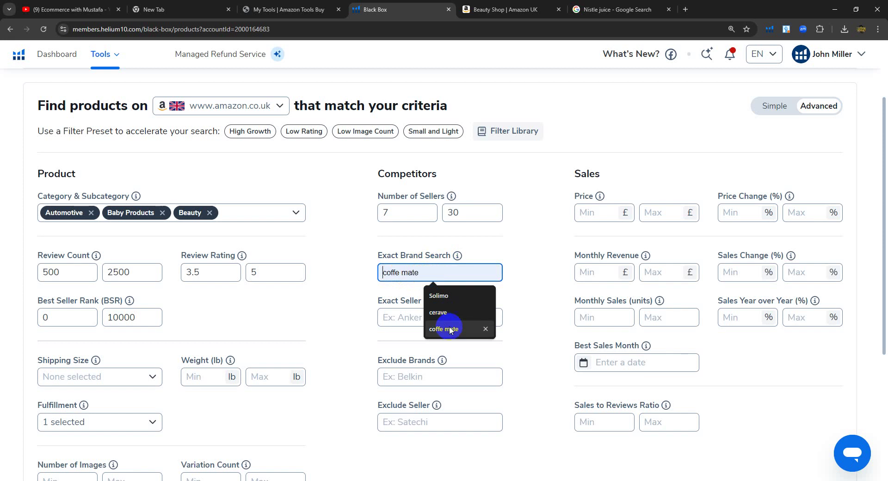
pyautogui.click(520, 266)
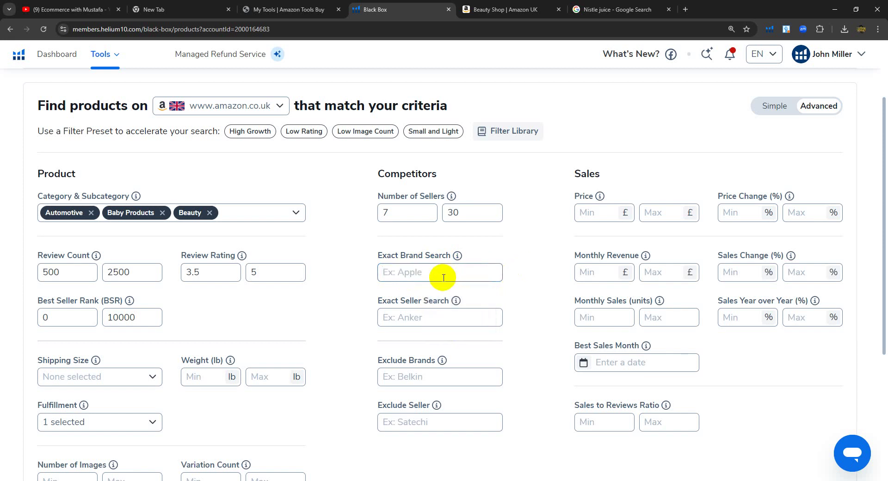
# Step: Exclude the seller Amazon and run the product search with the chosen filters
pyautogui.scroll(-2, 198, 284)
pyautogui.scroll(3, 234, 327)
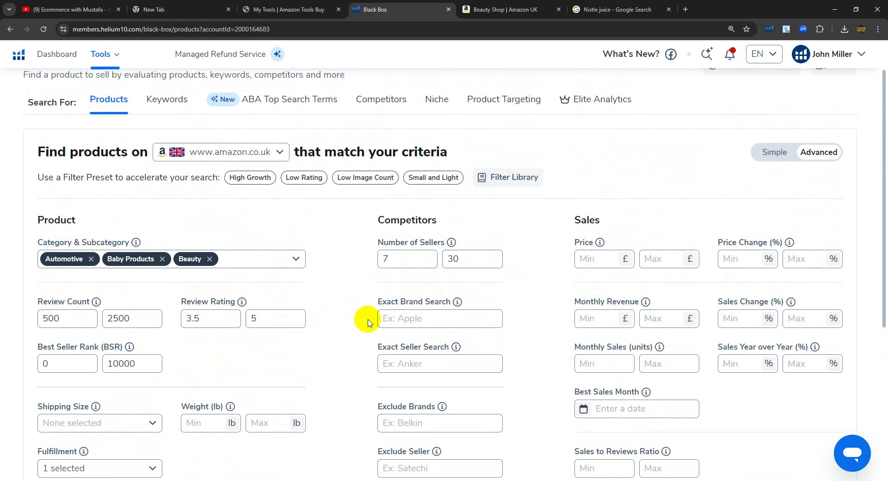
pyautogui.scroll(-1, 368, 321)
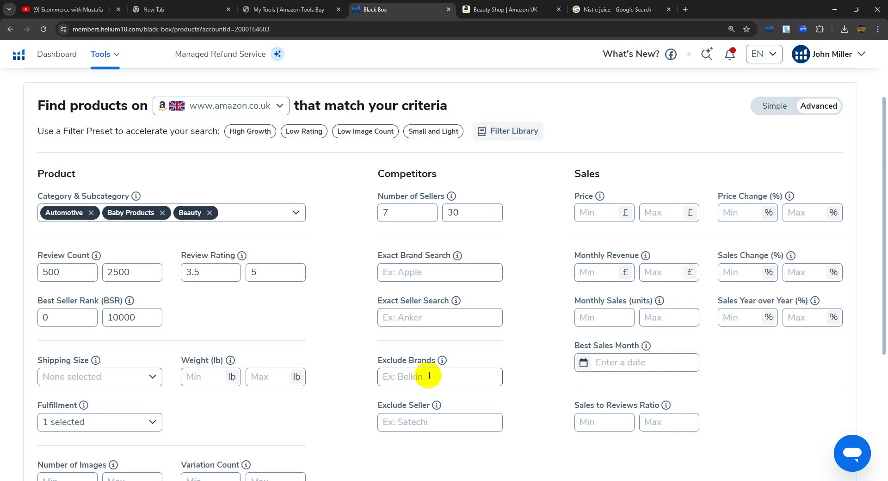
pyautogui.scroll(-2, 428, 376)
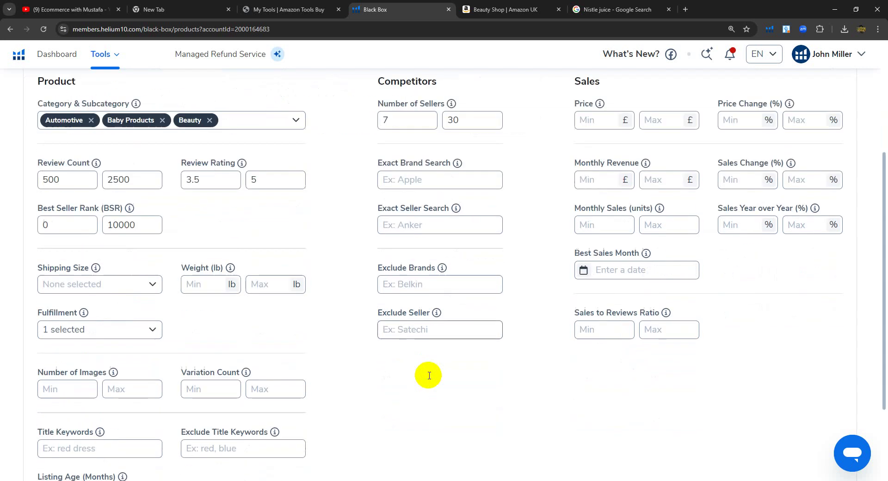
pyautogui.click(411, 328)
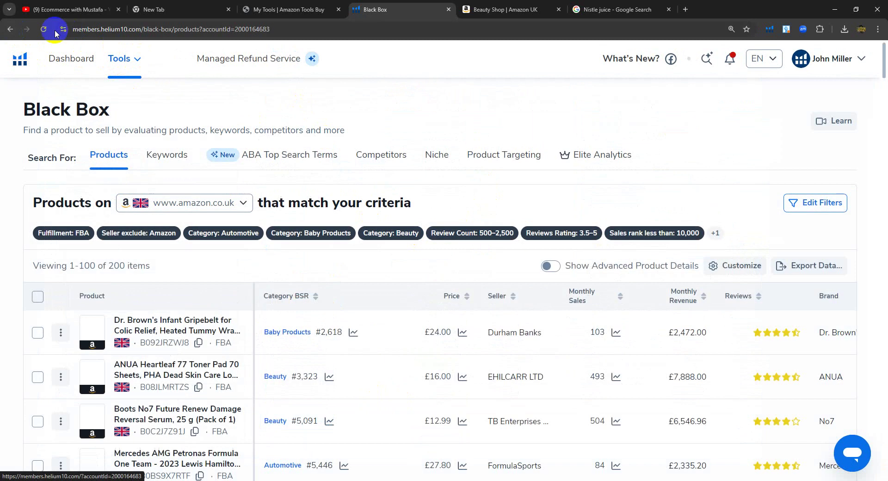
pyautogui.scroll(-10, 244, 290)
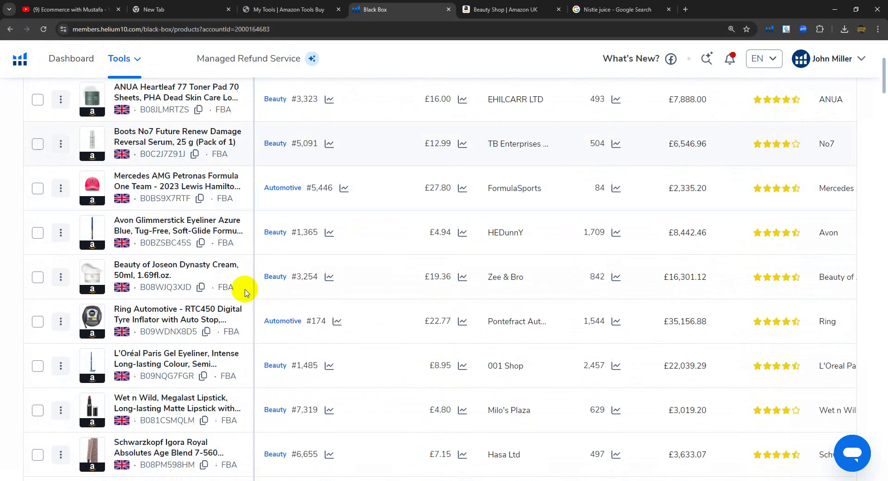
pyautogui.scroll(7, 243, 289)
pyautogui.scroll(5, 244, 290)
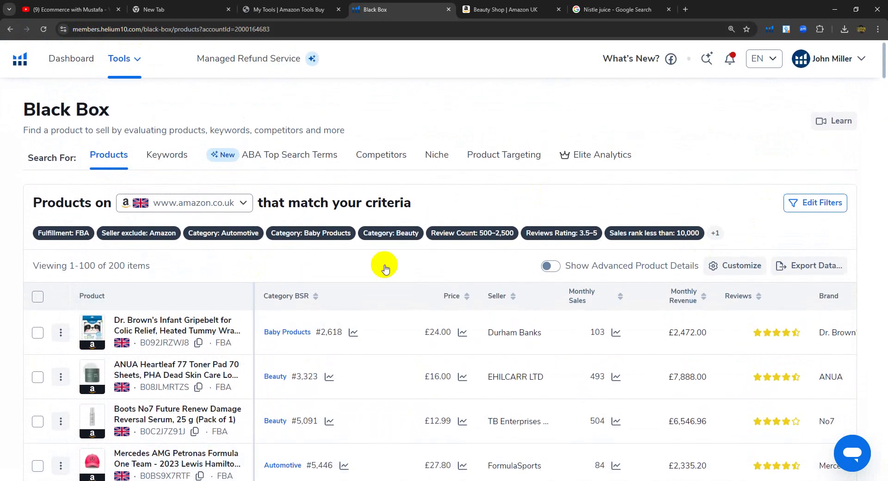
pyautogui.click(24, 57)
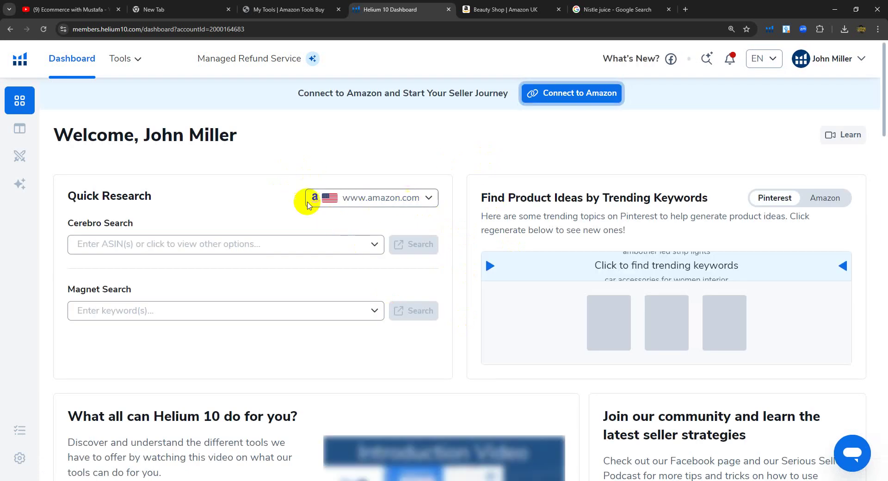
pyautogui.click(125, 59)
pyautogui.click(99, 130)
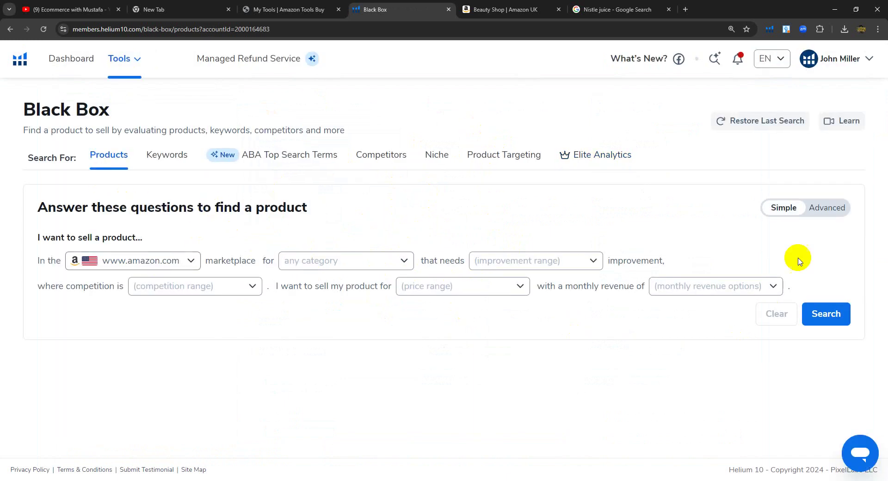
pyautogui.click(821, 208)
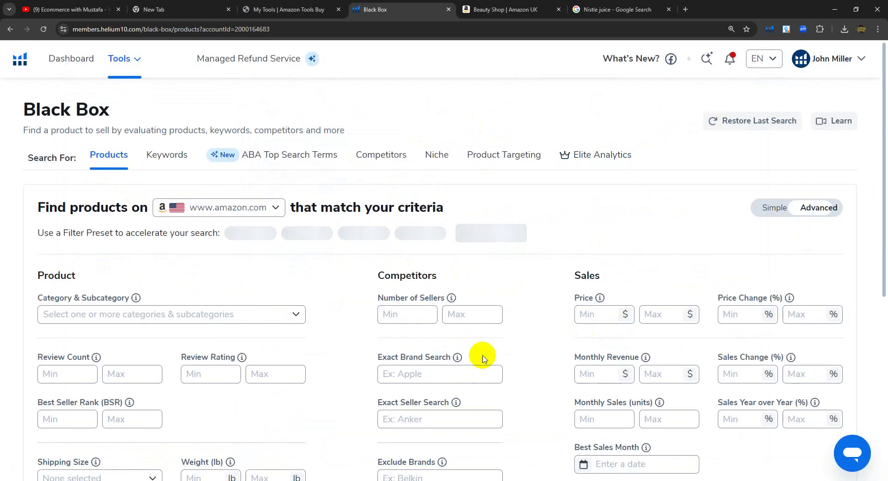
pyautogui.click(234, 206)
pyautogui.click(219, 400)
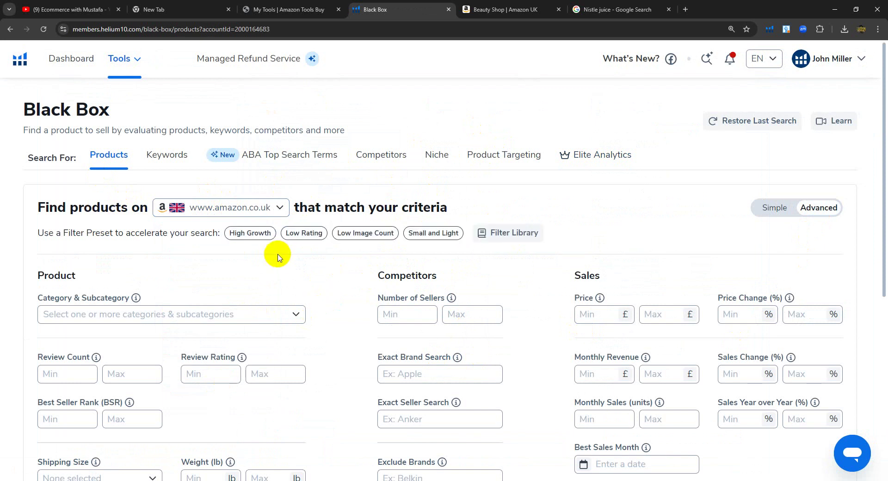
# Step: Select the categories Automotive, Baby Products, Beauty and Books for the product search
pyautogui.scroll(-3, 277, 253)
pyautogui.click(128, 218)
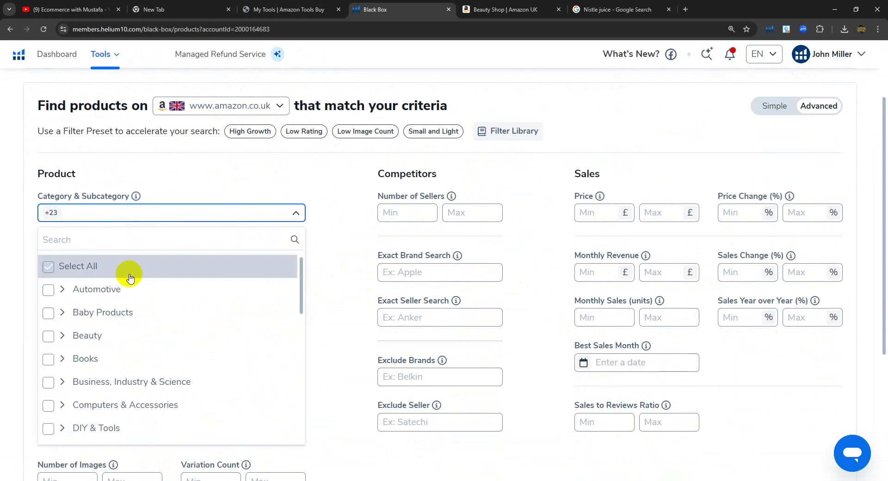
pyautogui.click(129, 273)
pyautogui.click(138, 267)
pyautogui.click(121, 289)
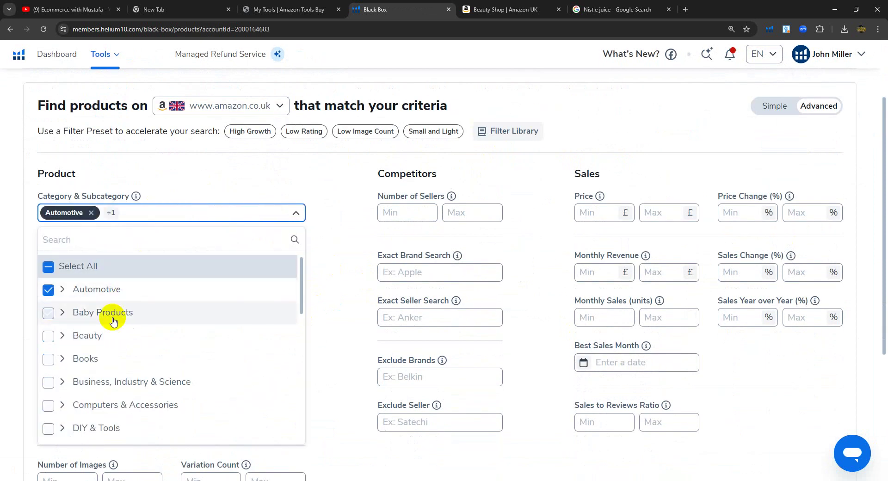
pyautogui.click(115, 313)
pyautogui.click(94, 335)
pyautogui.click(91, 359)
pyautogui.click(347, 234)
# Step: Set the minimum Review Count to 500, the minimum Review Rating to 3.5 and the Best Seller Rank to 1 through 10000
pyautogui.scroll(-2, 276, 297)
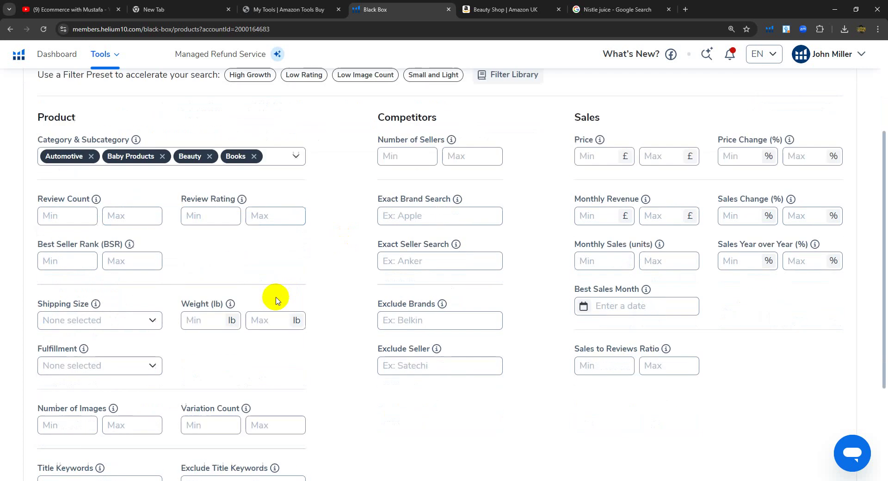
pyautogui.click(57, 179)
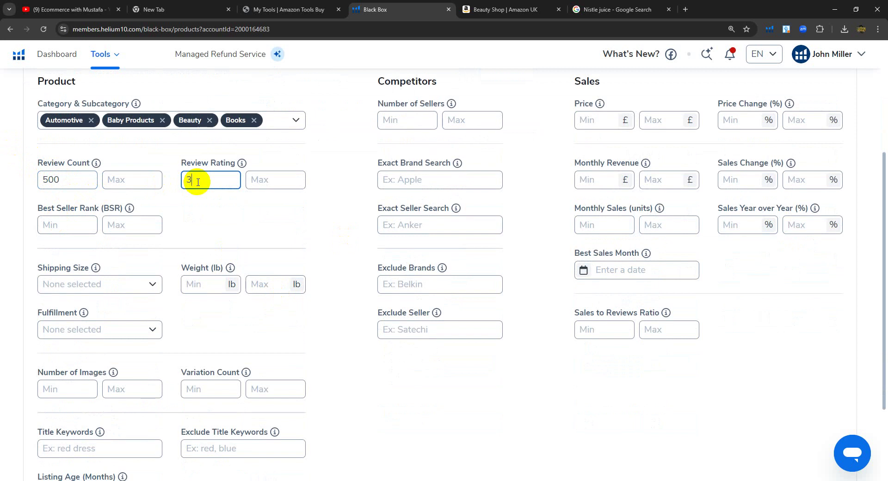
pyautogui.click(61, 220)
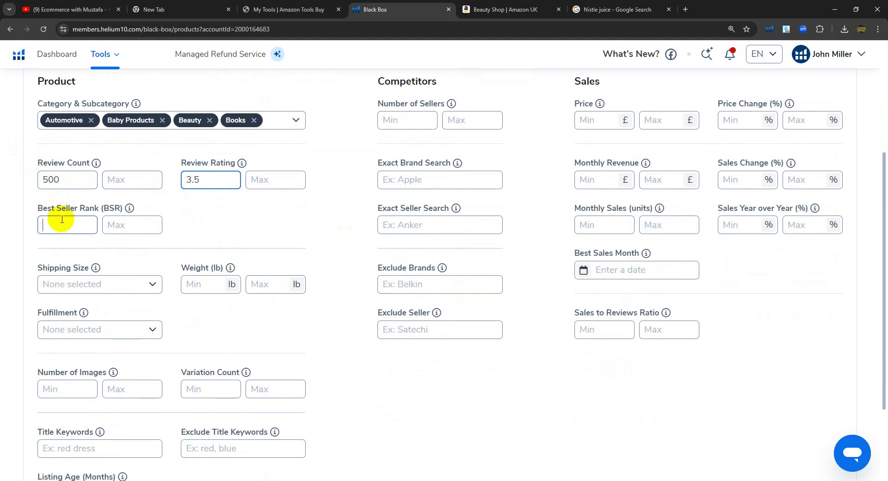
pyautogui.write('1')
pyautogui.click(124, 221)
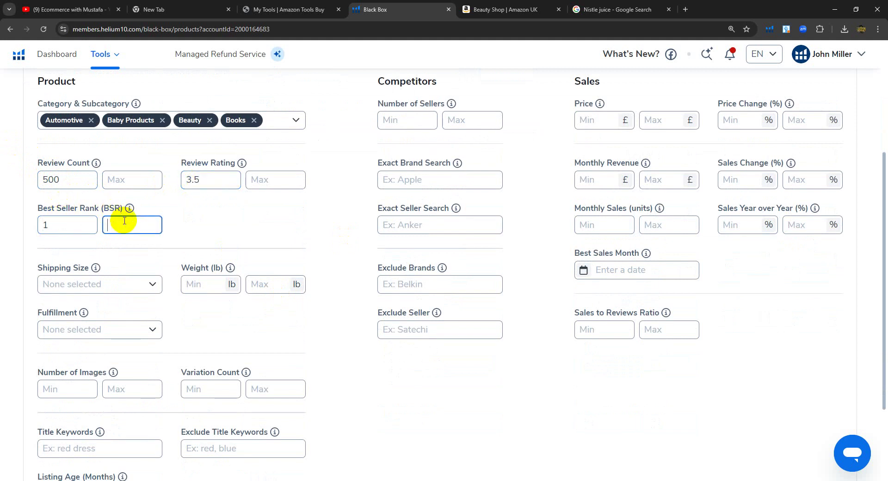
pyautogui.write('10000')
pyautogui.click(218, 234)
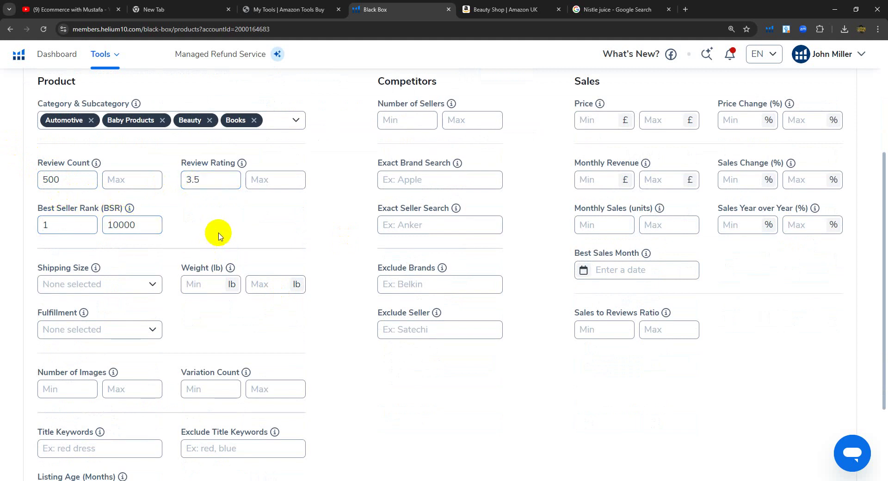
# Step: Restrict the product search's Fulfillment filter to FBA
pyautogui.scroll(-1, 148, 277)
pyautogui.scroll(-2, 115, 254)
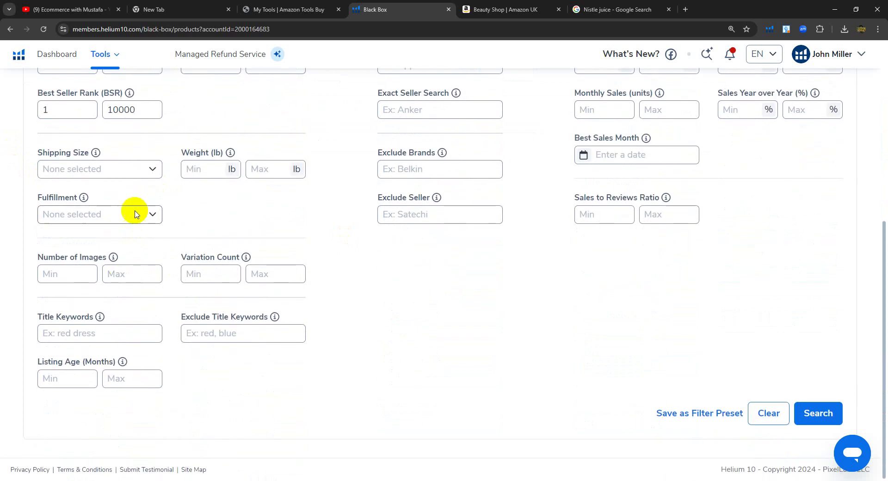
pyautogui.click(132, 213)
pyautogui.click(110, 268)
pyautogui.click(325, 300)
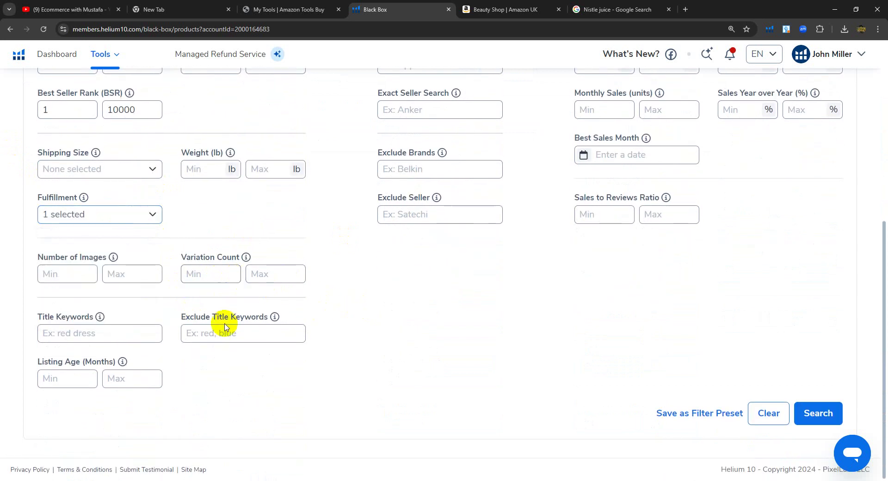
# Step: Exclude the seller Amazon from the product search
pyautogui.scroll(4, 266, 262)
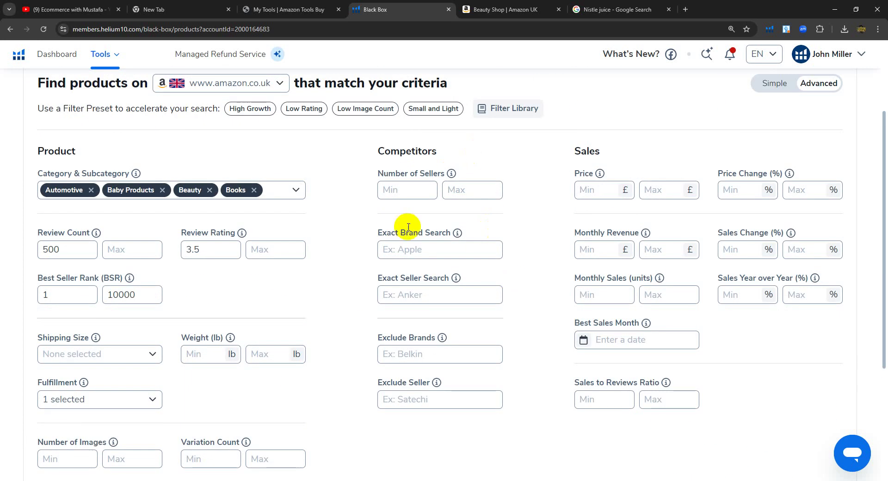
pyautogui.scroll(-2, 407, 324)
pyautogui.click(414, 309)
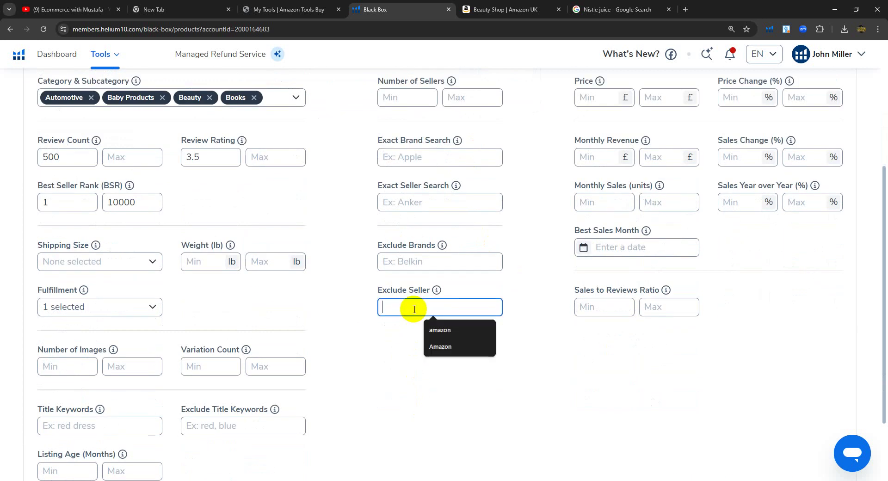
pyautogui.click(437, 340)
pyautogui.click(391, 308)
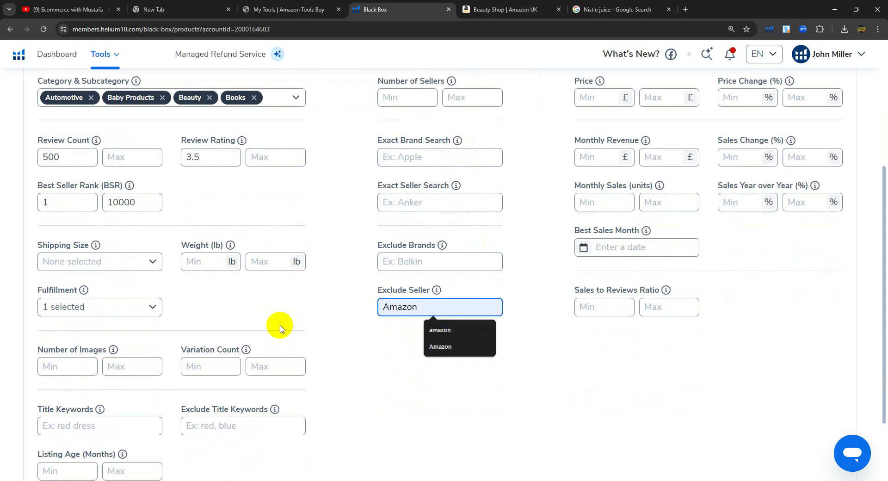
pyautogui.click(332, 326)
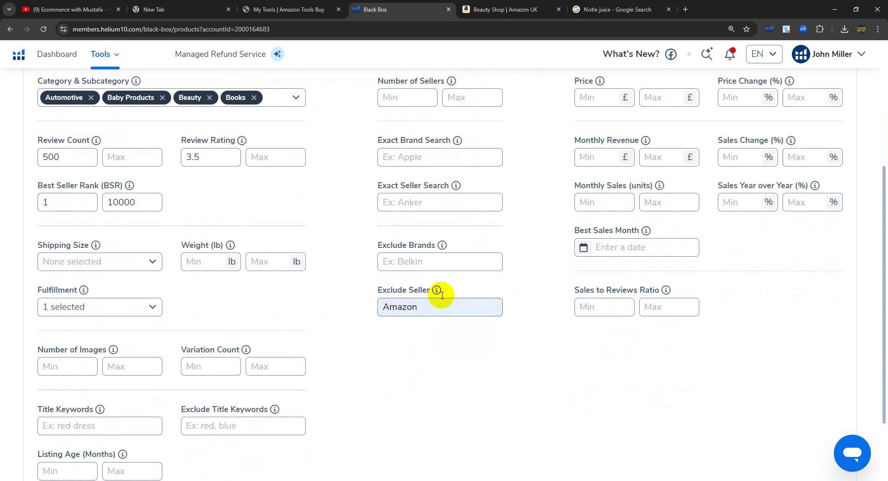
# Step: Set the Price filter to a range of £10 to £30
pyautogui.scroll(1, 448, 337)
pyautogui.scroll(2, 469, 353)
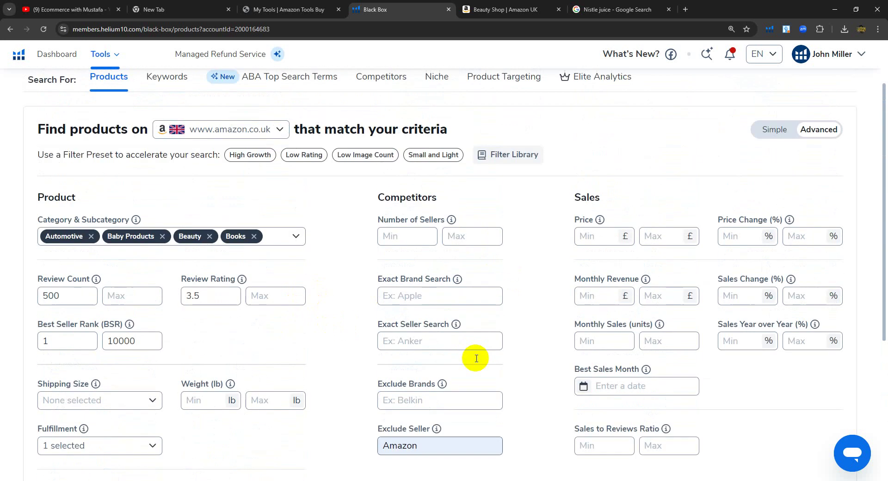
pyautogui.scroll(1, 475, 360)
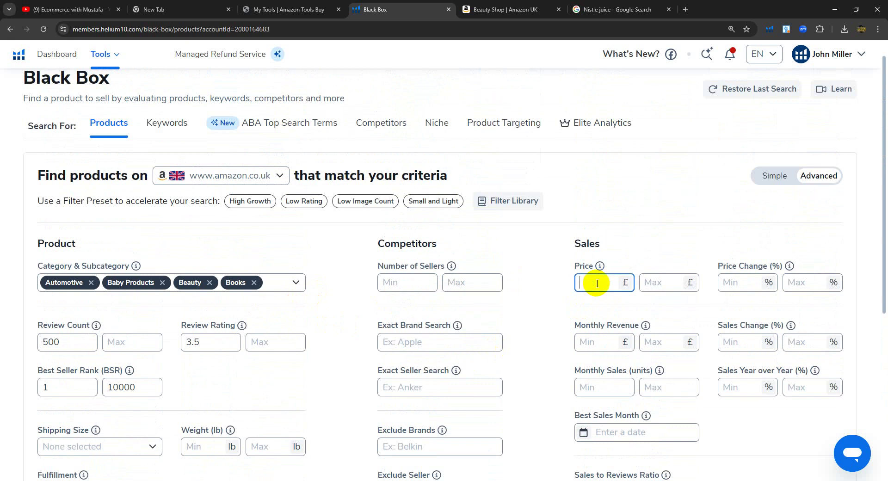
pyautogui.write('0')
pyautogui.click(654, 278)
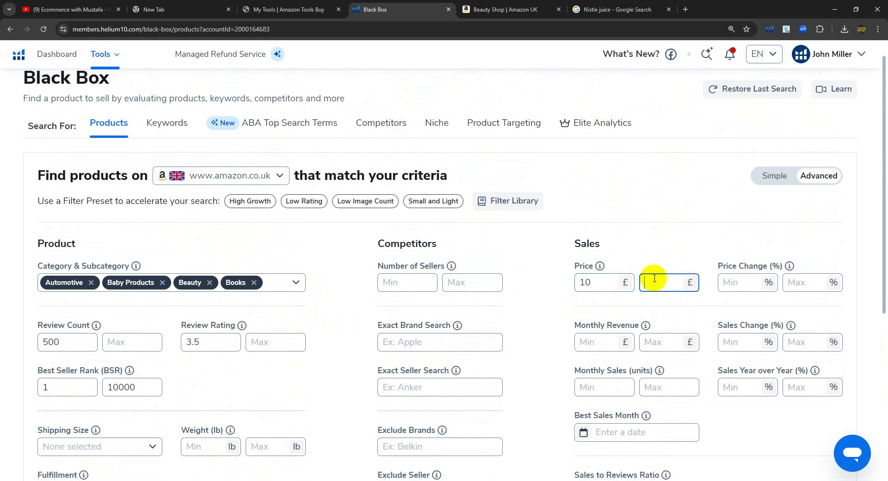
pyautogui.write('30')
pyautogui.click(539, 317)
# Step: Set the minimum Monthly Revenue to £3000 and the minimum Monthly Sales to 500 units
pyautogui.scroll(-1, 611, 333)
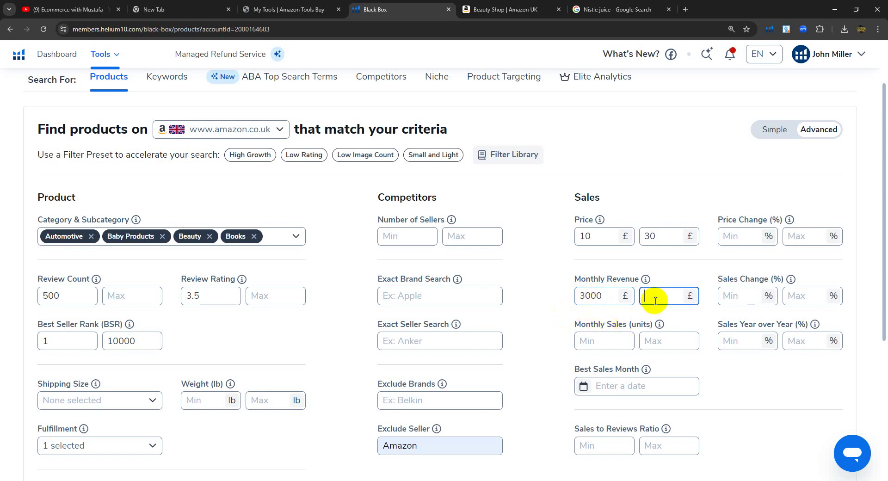
pyautogui.scroll(-1, 661, 309)
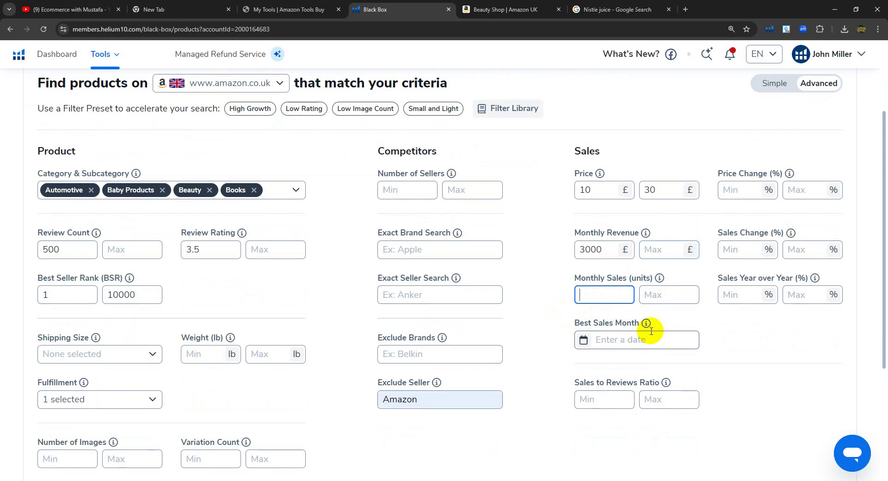
pyautogui.write('00')
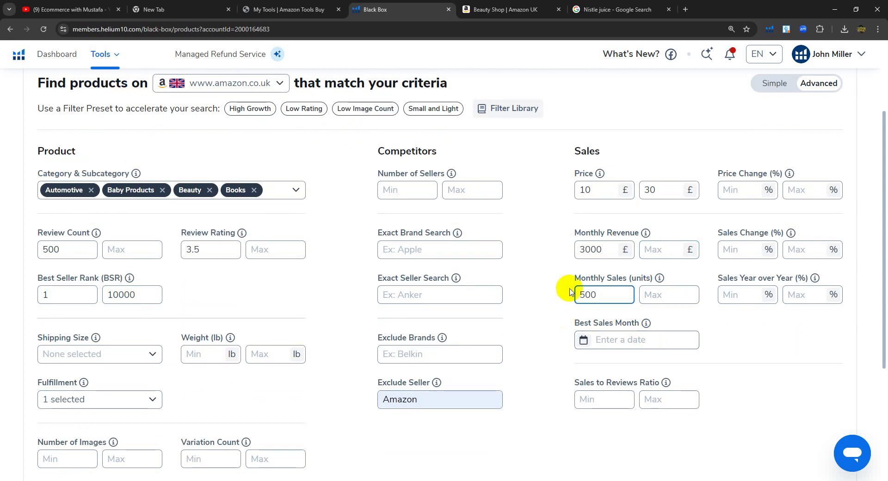
# Step: Check over the remaining filters and run the product search
pyautogui.scroll(-1, 560, 281)
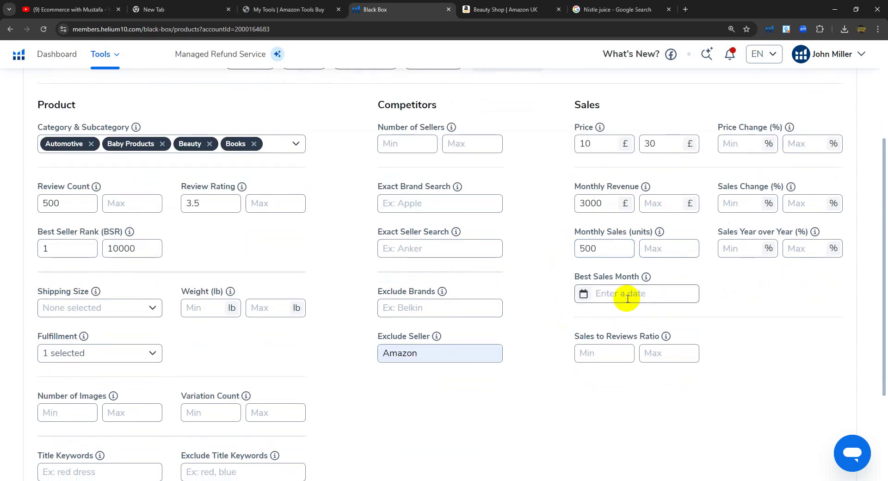
pyautogui.scroll(1, 638, 231)
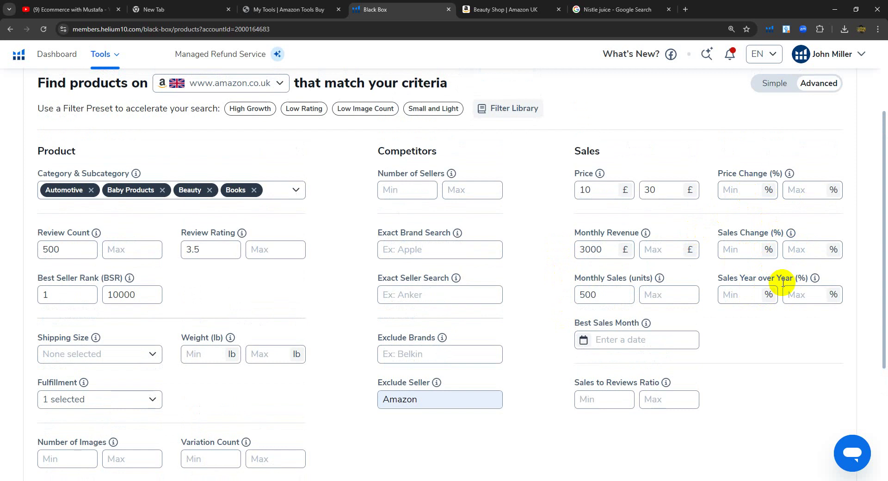
pyautogui.scroll(-1, 772, 326)
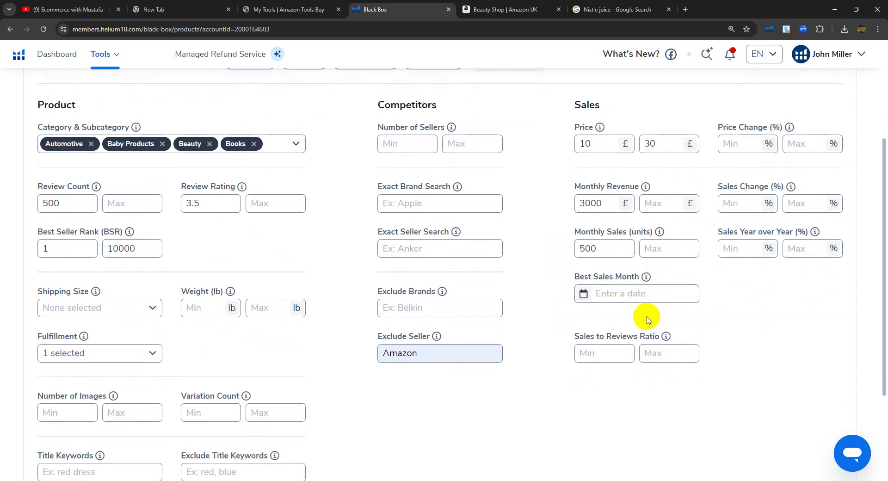
pyautogui.scroll(-3, 721, 324)
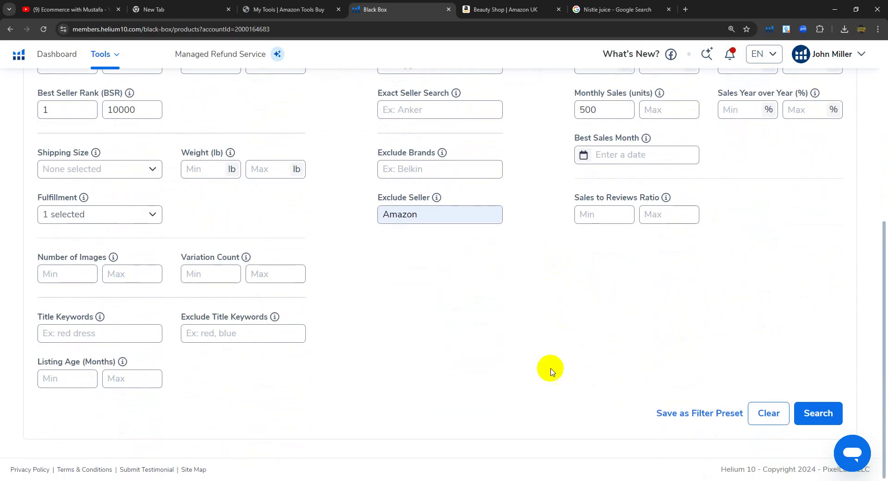
pyautogui.scroll(4, 456, 306)
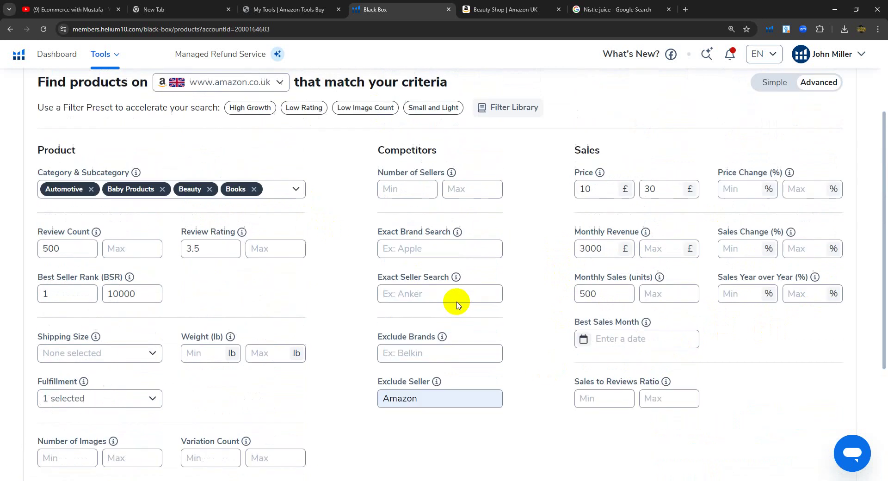
pyautogui.scroll(-4, 318, 283)
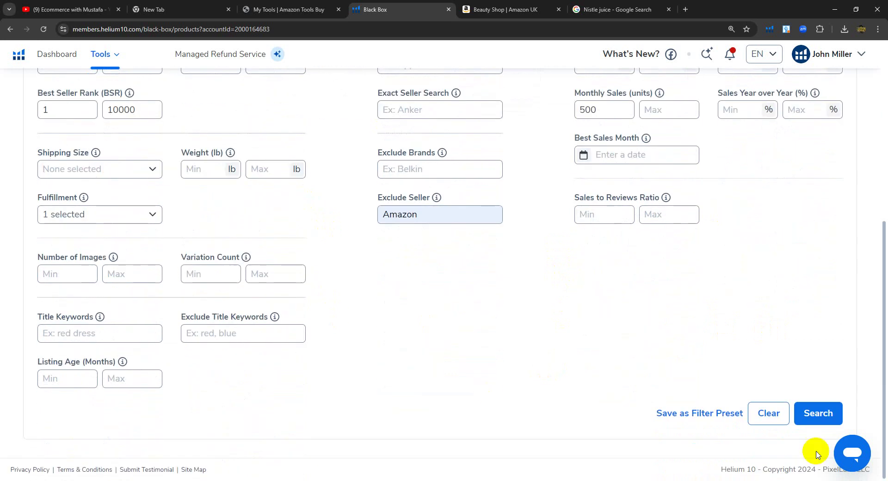
pyautogui.click(819, 414)
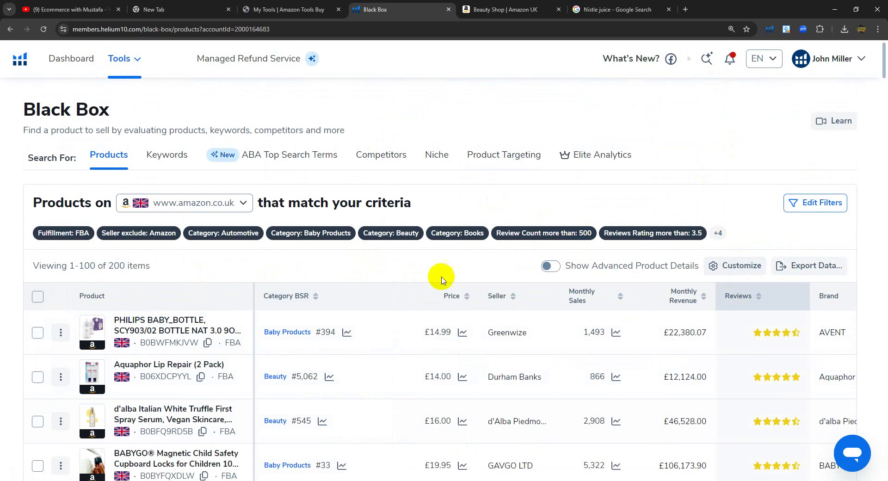
# Step: Turn on Show Advanced Product Details for the search results
pyautogui.scroll(-2, 442, 303)
pyautogui.scroll(-1, 442, 304)
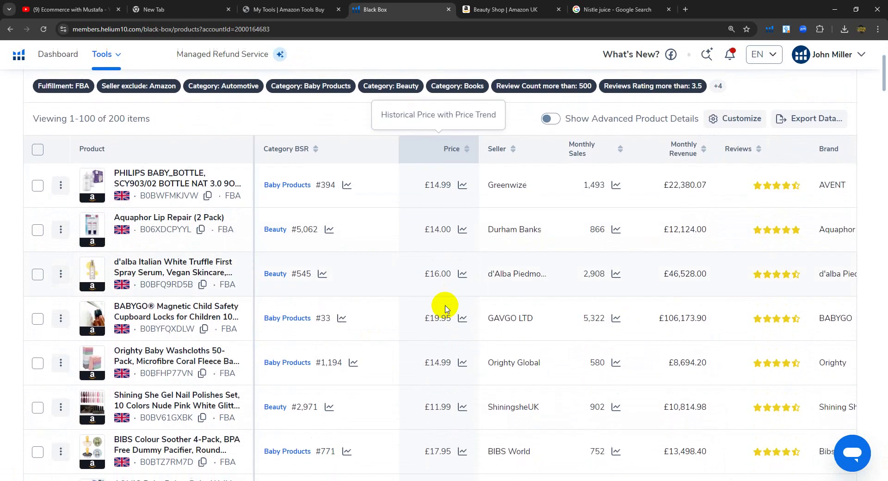
pyautogui.scroll(2, 441, 305)
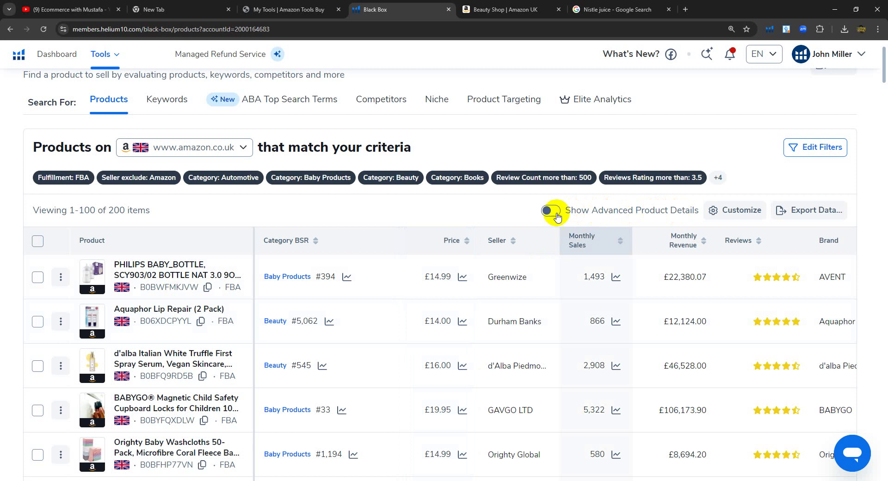
pyautogui.click(554, 217)
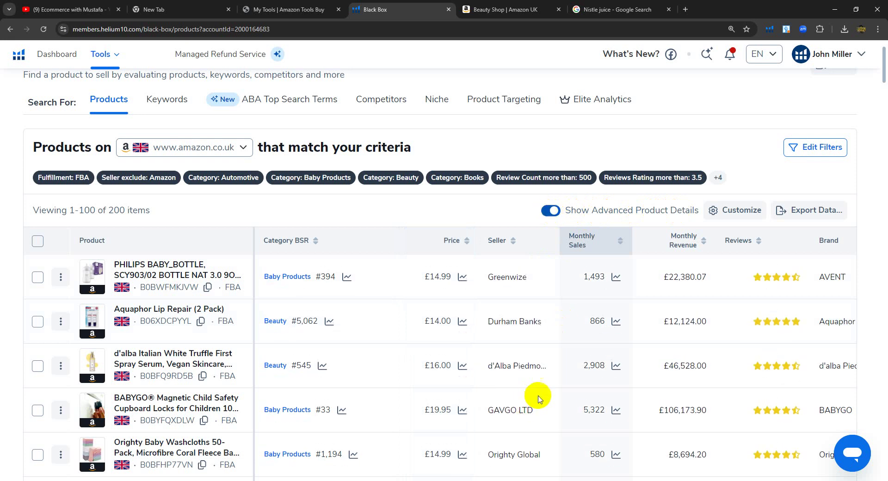
pyautogui.click(551, 211)
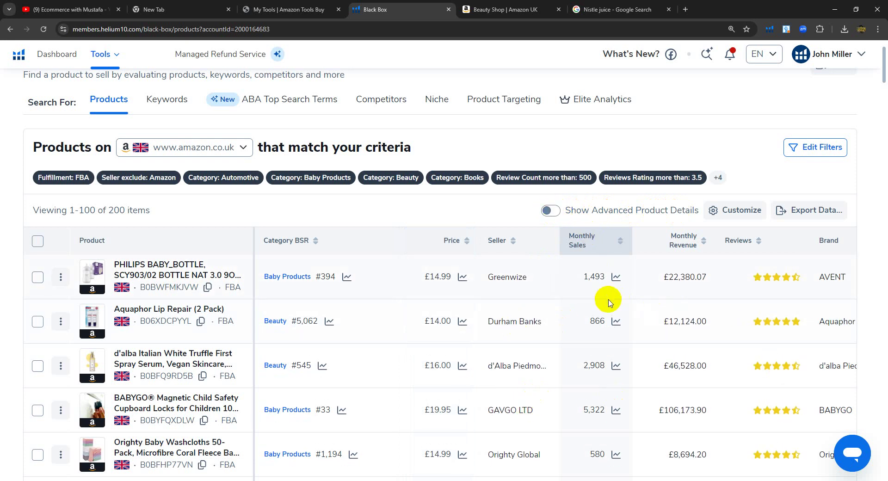
# Step: Examine the price, seller, monthly sales and review trends of the products listed in the results
pyautogui.scroll(-1, 607, 298)
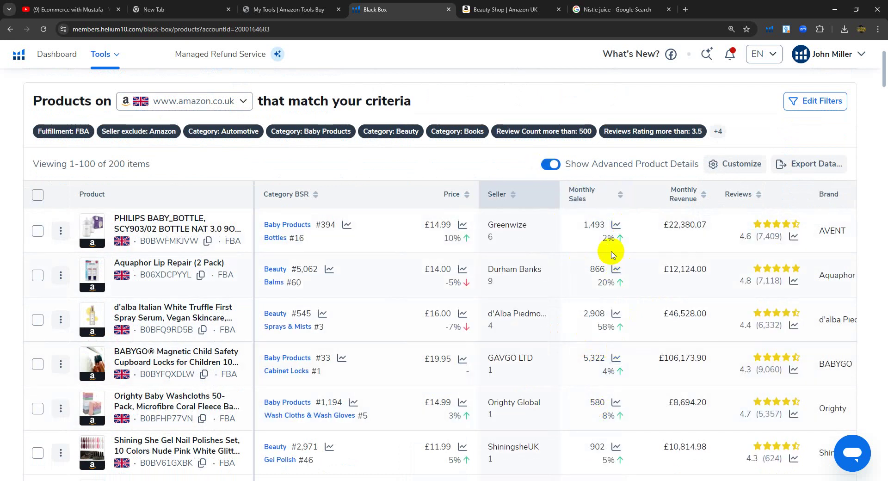
pyautogui.scroll(-2, 620, 252)
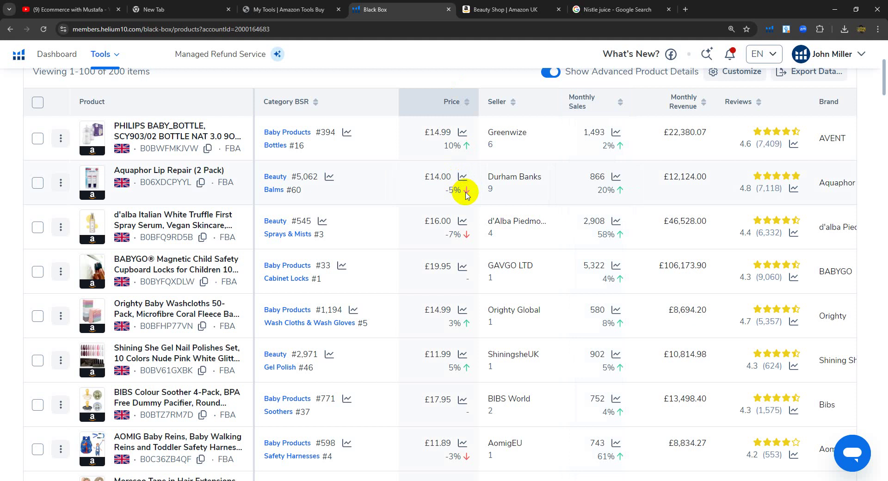
pyautogui.scroll(-5, 620, 185)
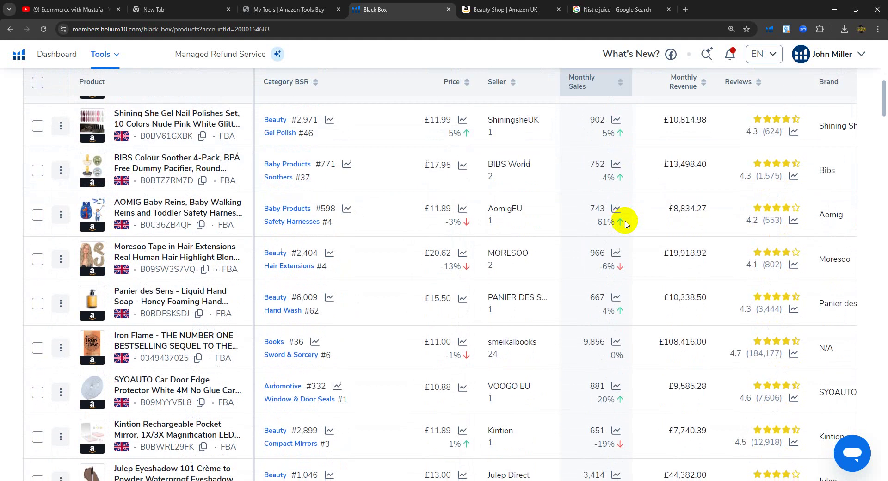
pyautogui.scroll(-1, 624, 225)
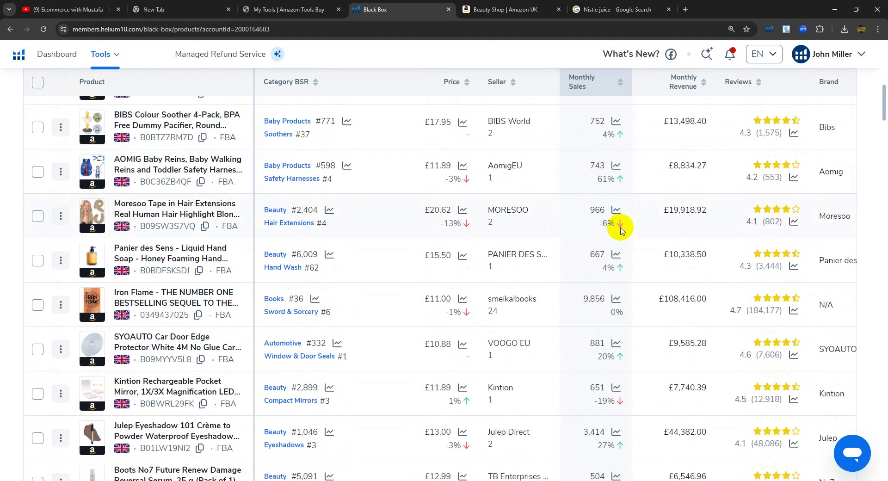
pyautogui.scroll(8, 620, 226)
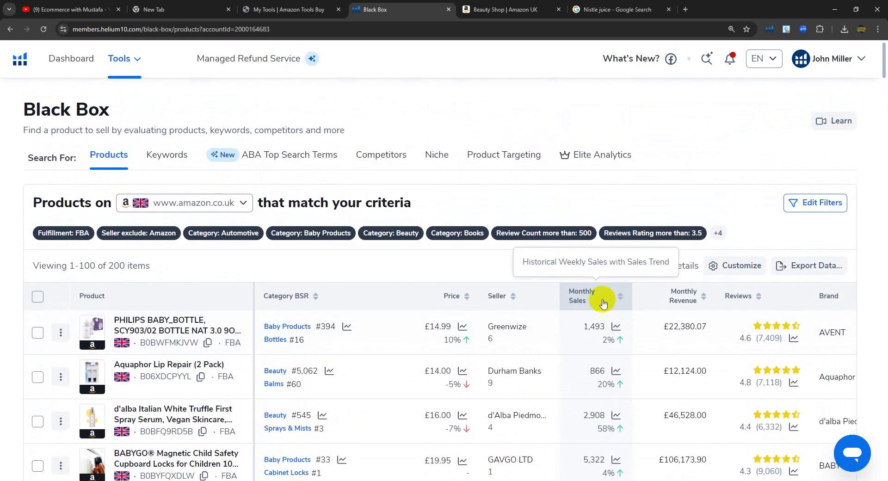
pyautogui.scroll(-1, 453, 313)
pyautogui.scroll(-1, 453, 314)
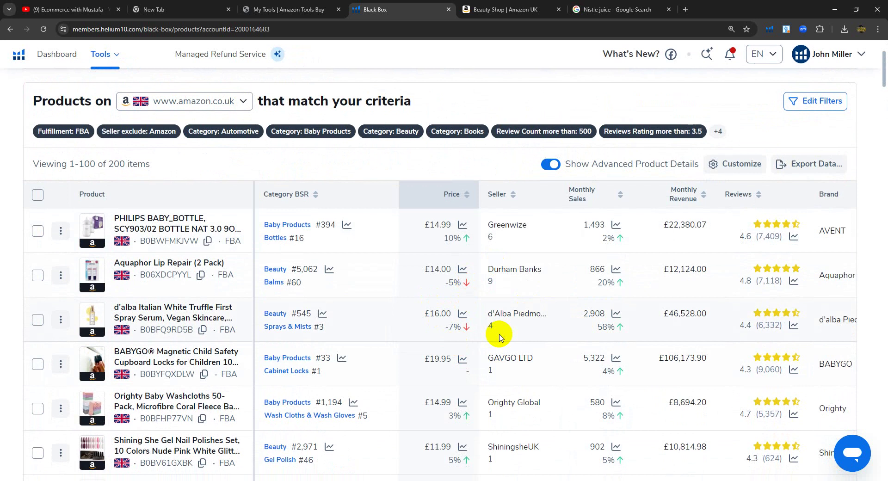
pyautogui.scroll(-12, 350, 294)
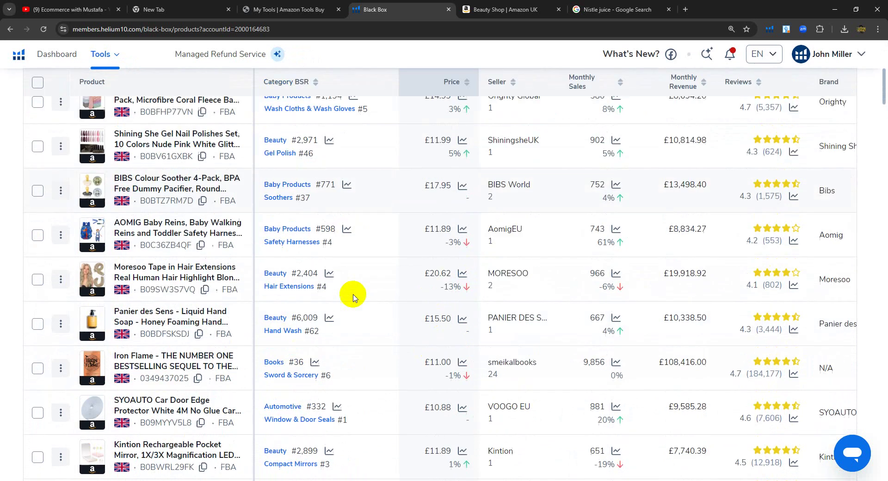
pyautogui.scroll(-15, 354, 297)
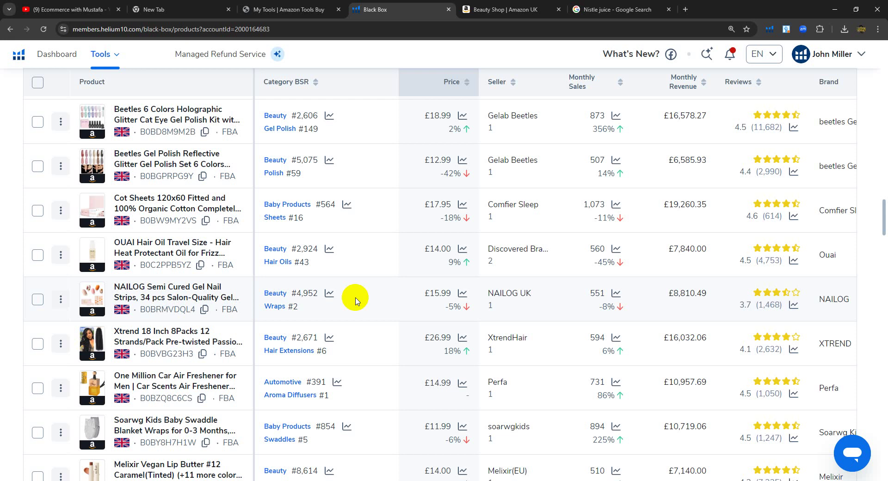
# Step: Switch to the Daily USE notes in Notepad and go over the first two Class#4 points
pyautogui.hotkey('alt', 'Tab')
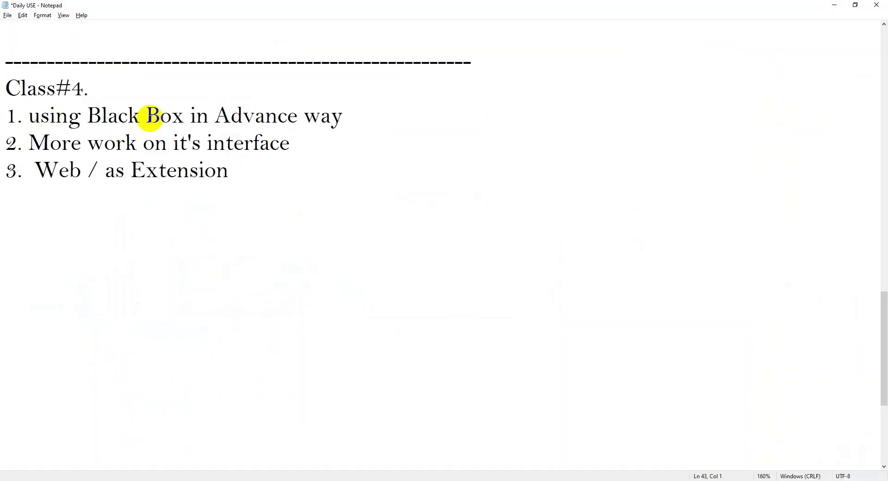
pyautogui.moveTo(351, 115); pyautogui.dragTo(22, 115)
pyautogui.click(115, 144)
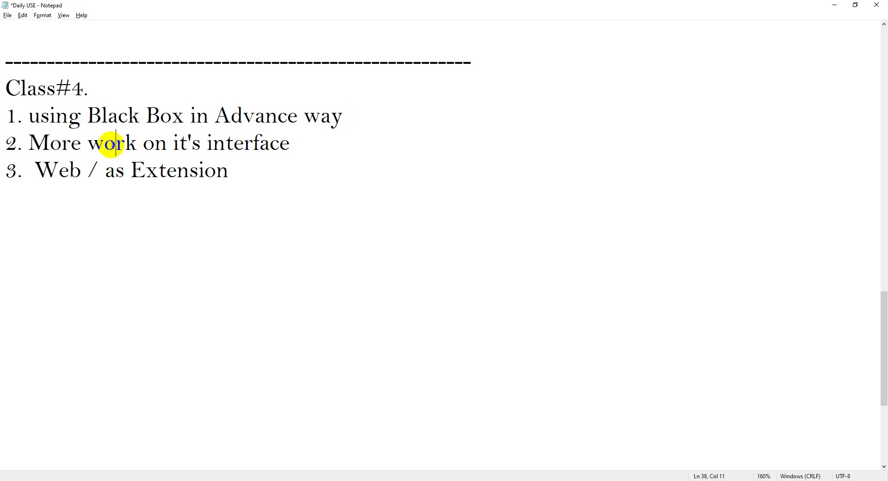